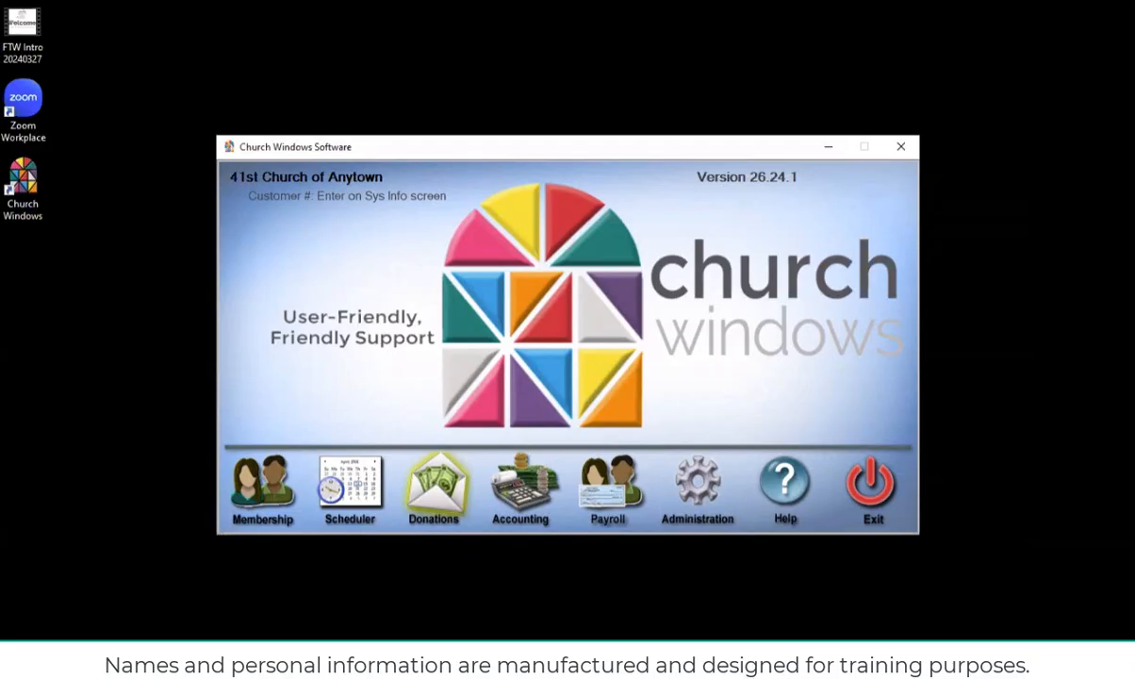
- Open the Donation Statement setup in the Donations module
click(434, 486)
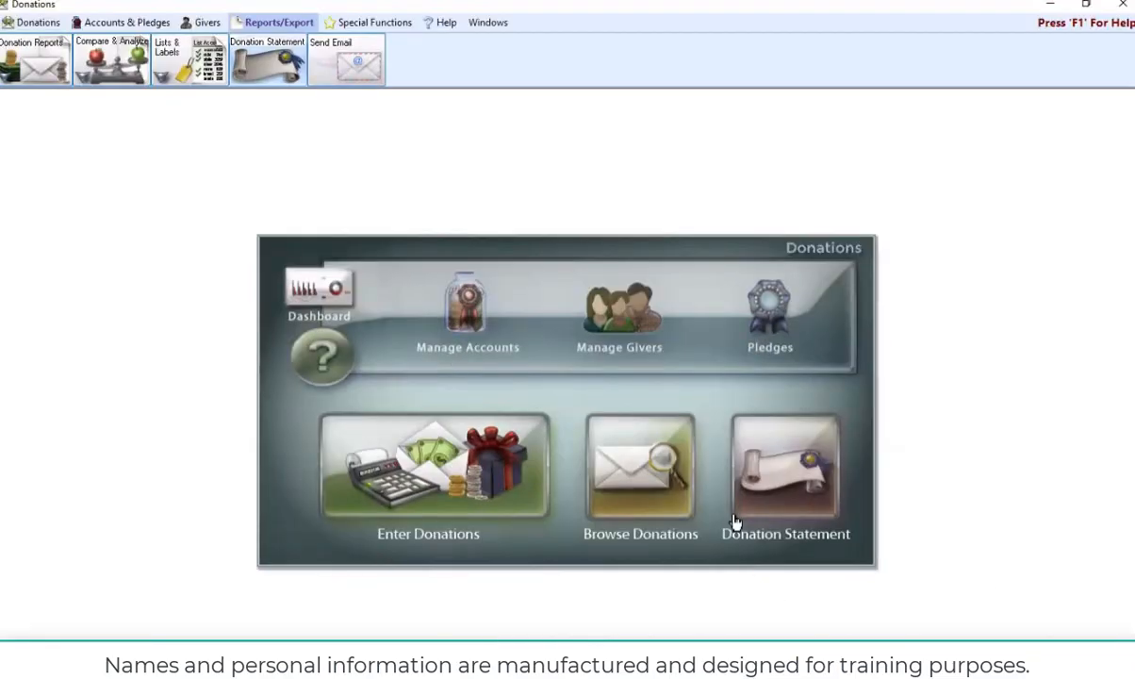
click(793, 488)
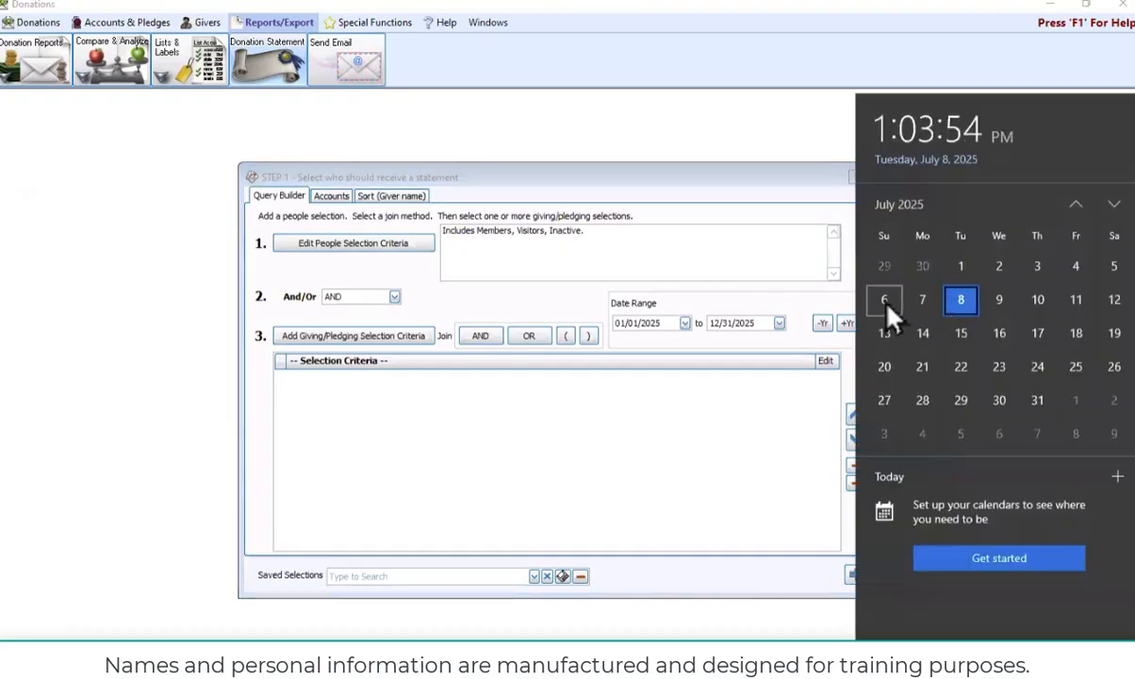
scroll(889, 317, up, 1)
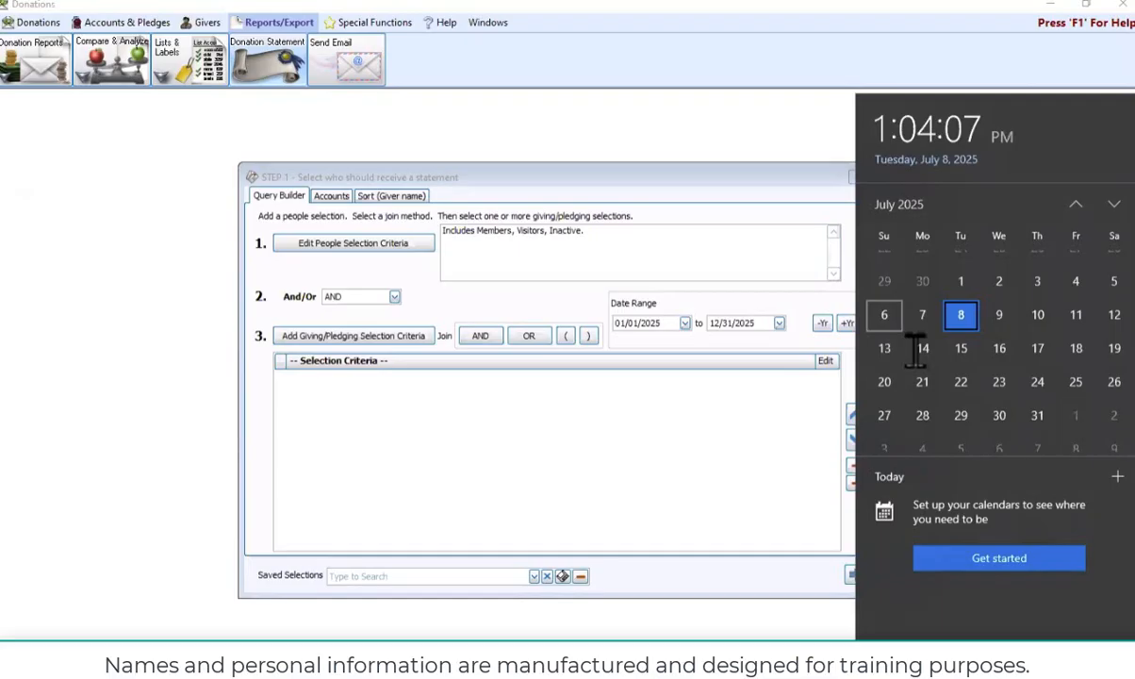
click(778, 409)
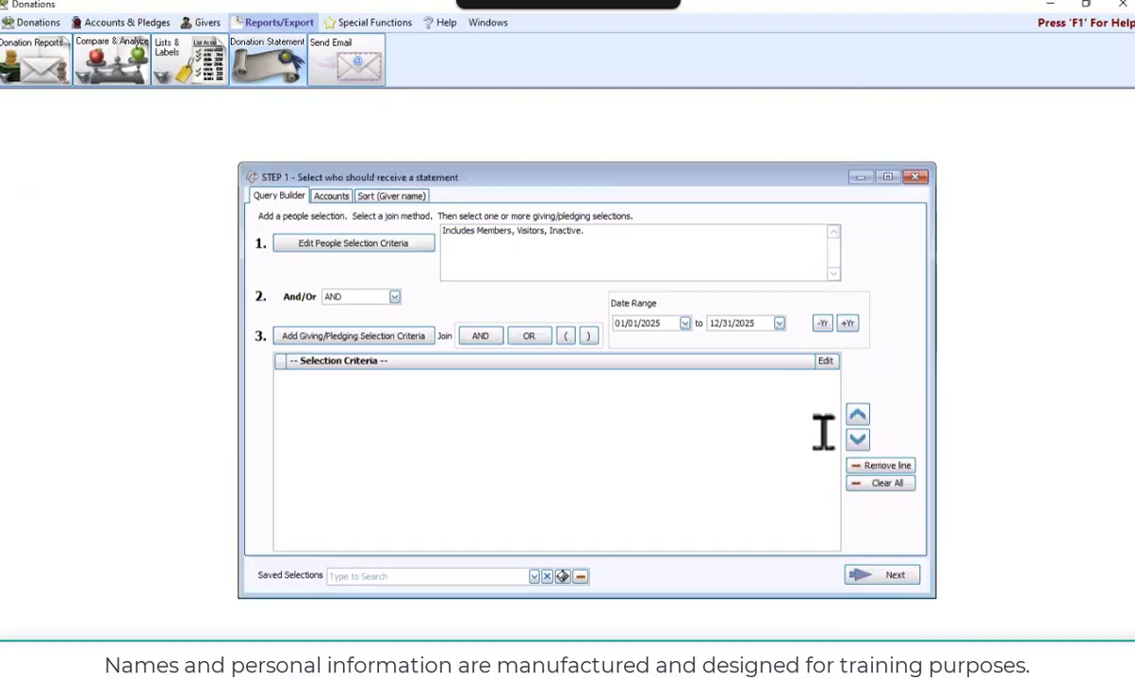
- Set the end of the statement date range to 06/30/2025
click(779, 323)
click(709, 328)
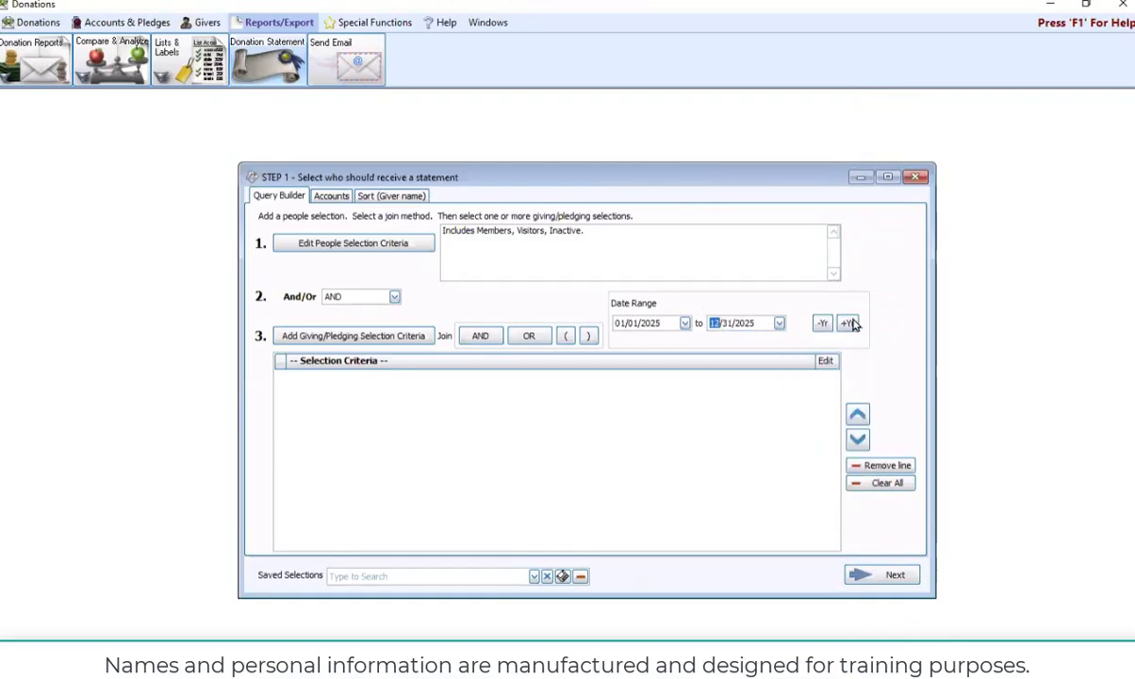
text(06)
click(779, 323)
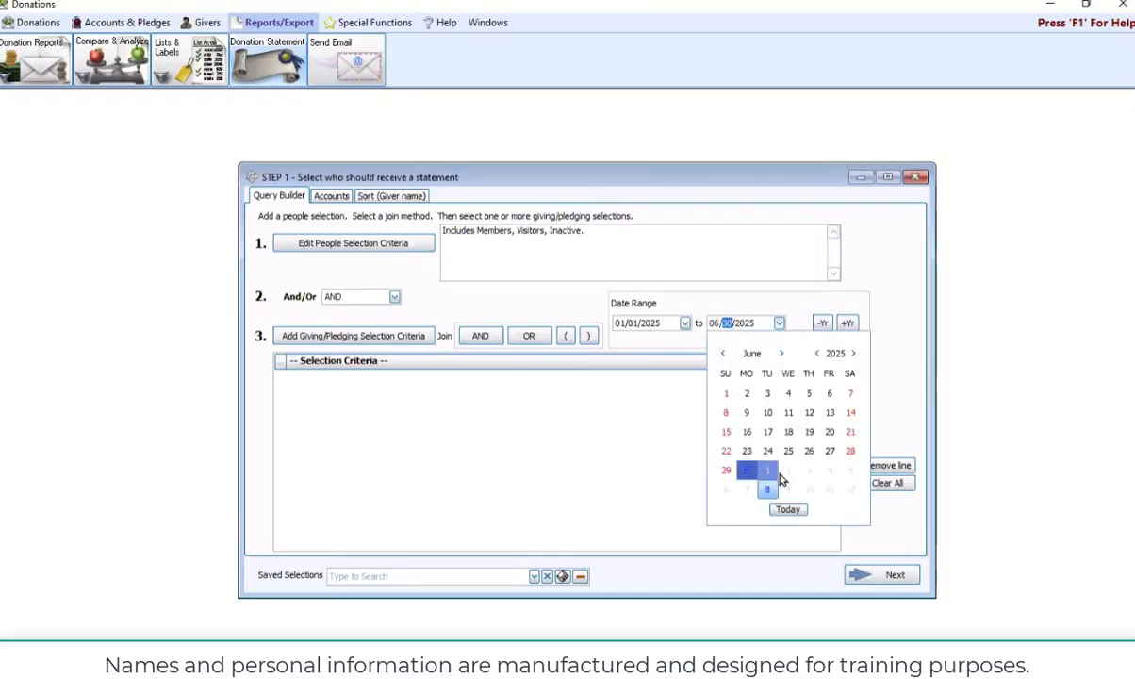
click(747, 471)
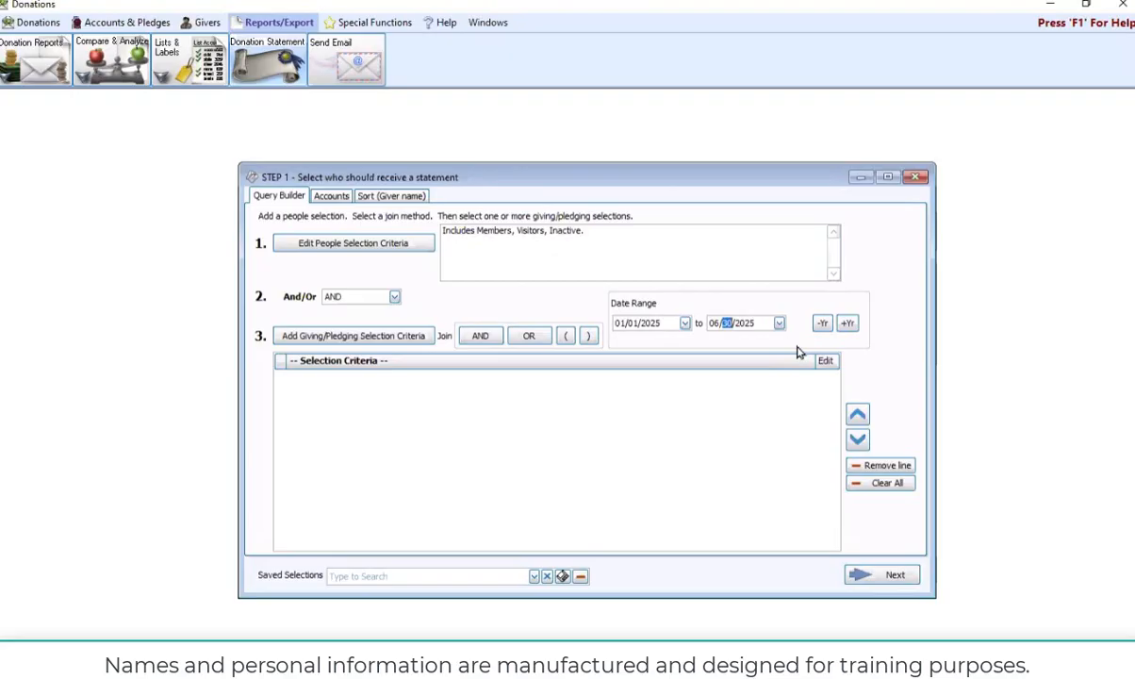
click(619, 322)
- Add a giving/pledging criterion that includes only those who gave and all givers regardless of pledging
click(378, 342)
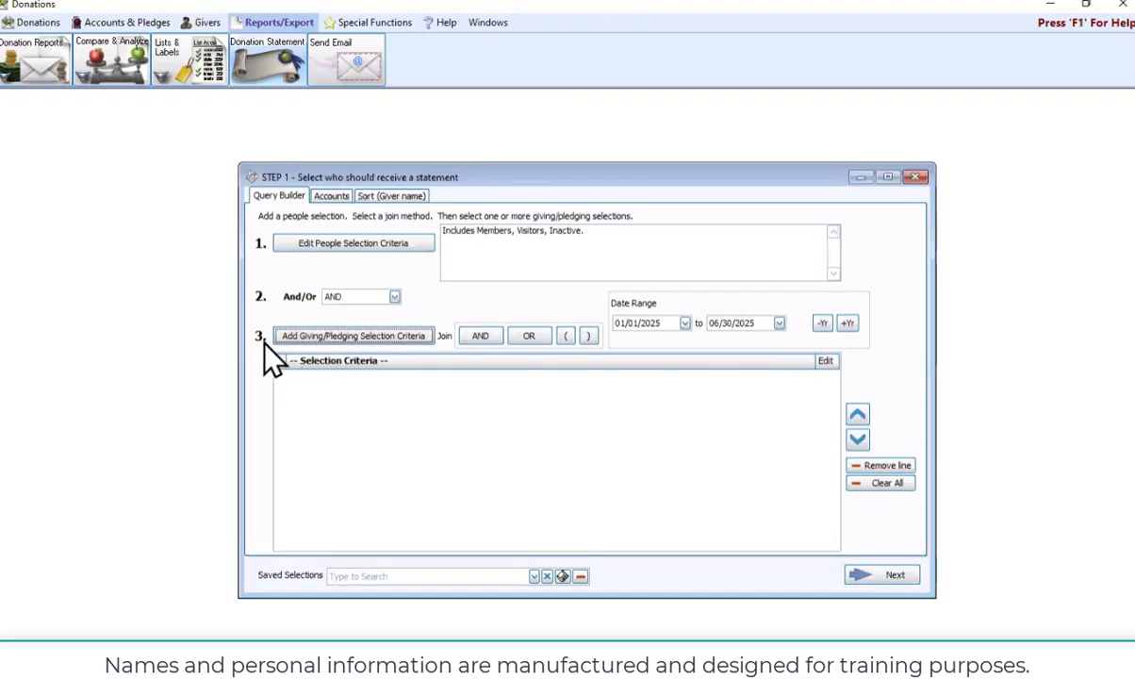
click(320, 342)
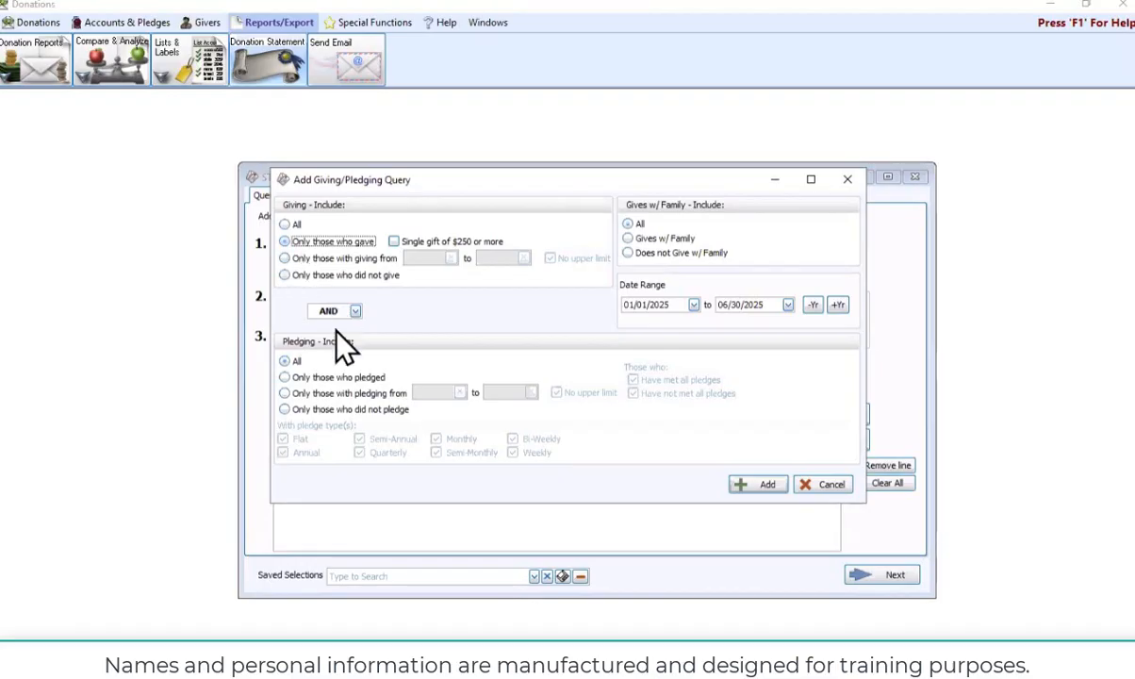
click(318, 377)
click(285, 225)
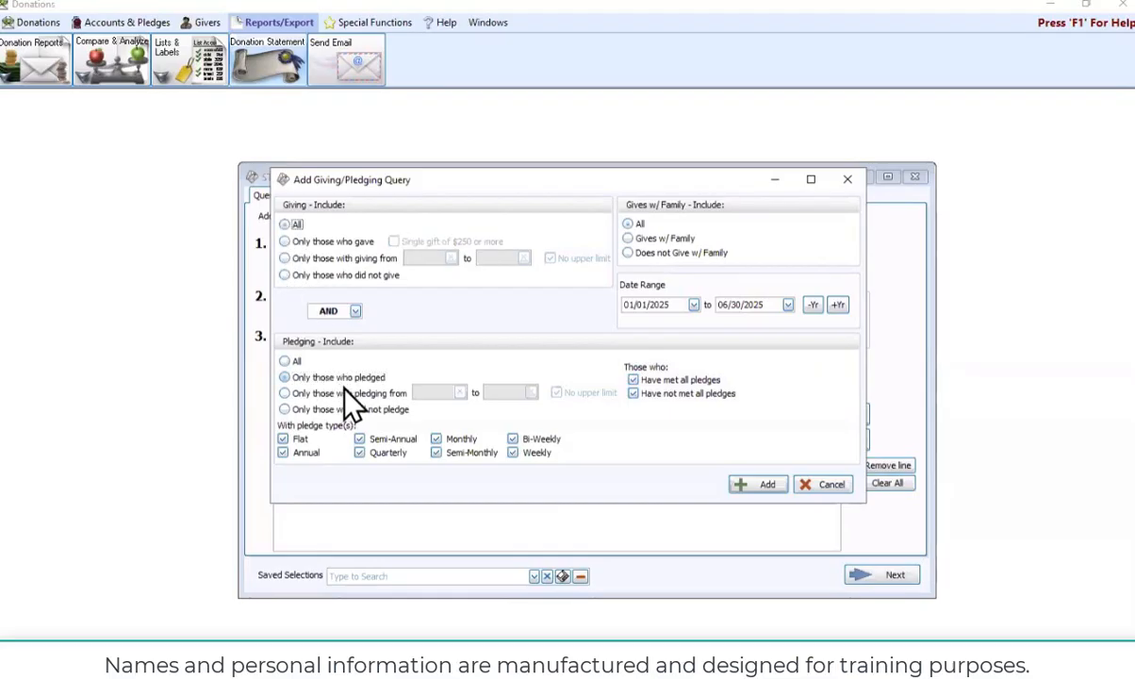
click(285, 363)
click(329, 241)
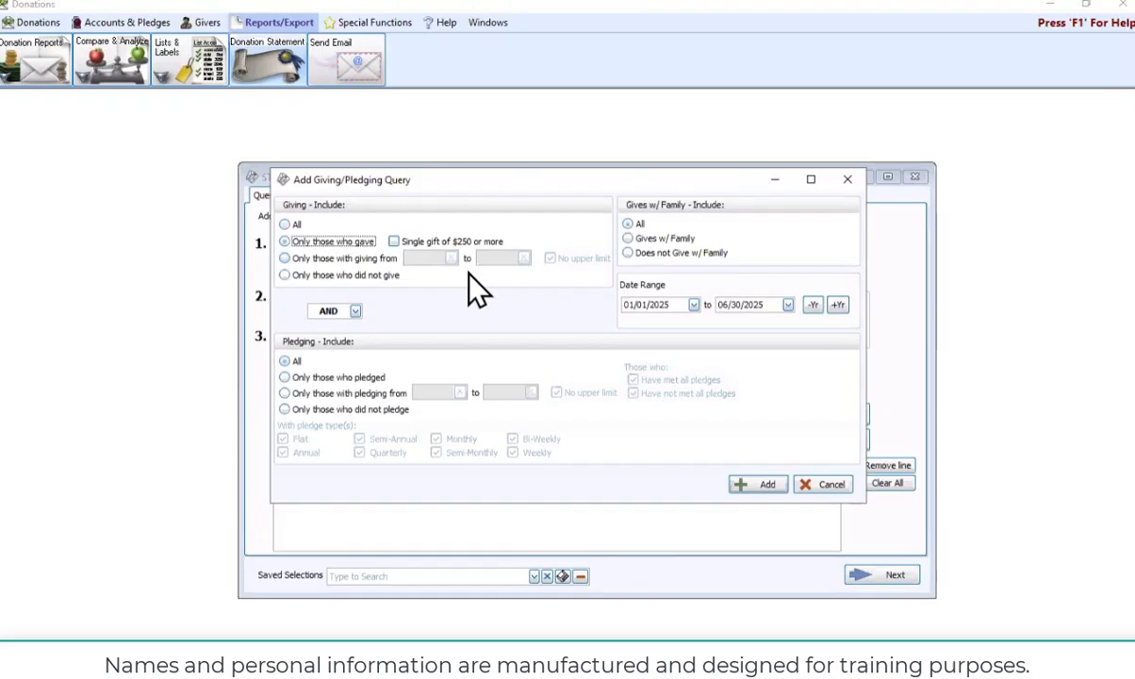
click(751, 483)
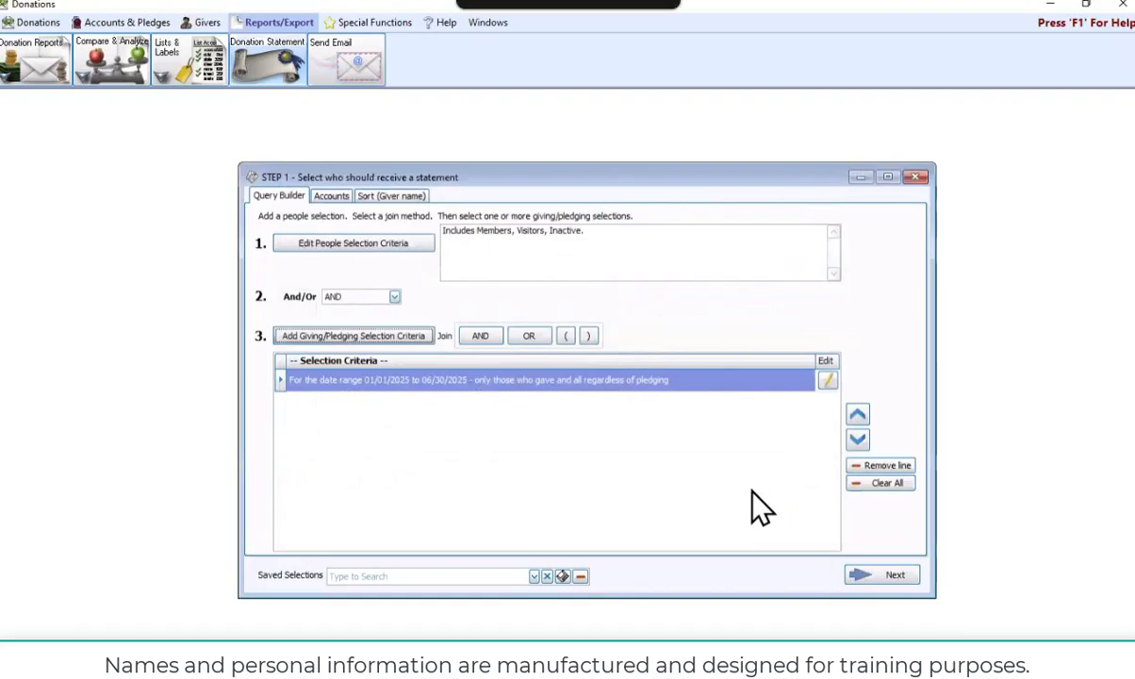
- Review the people selection criteria and the available membership fields, and accept the selection
click(352, 261)
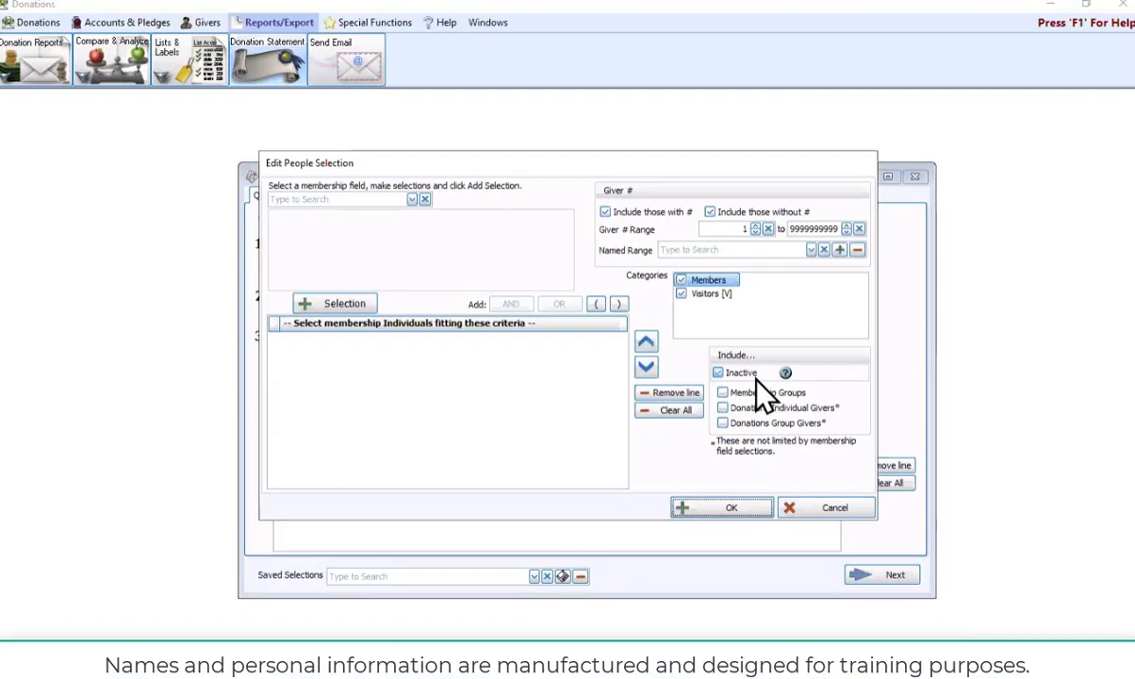
key(super)
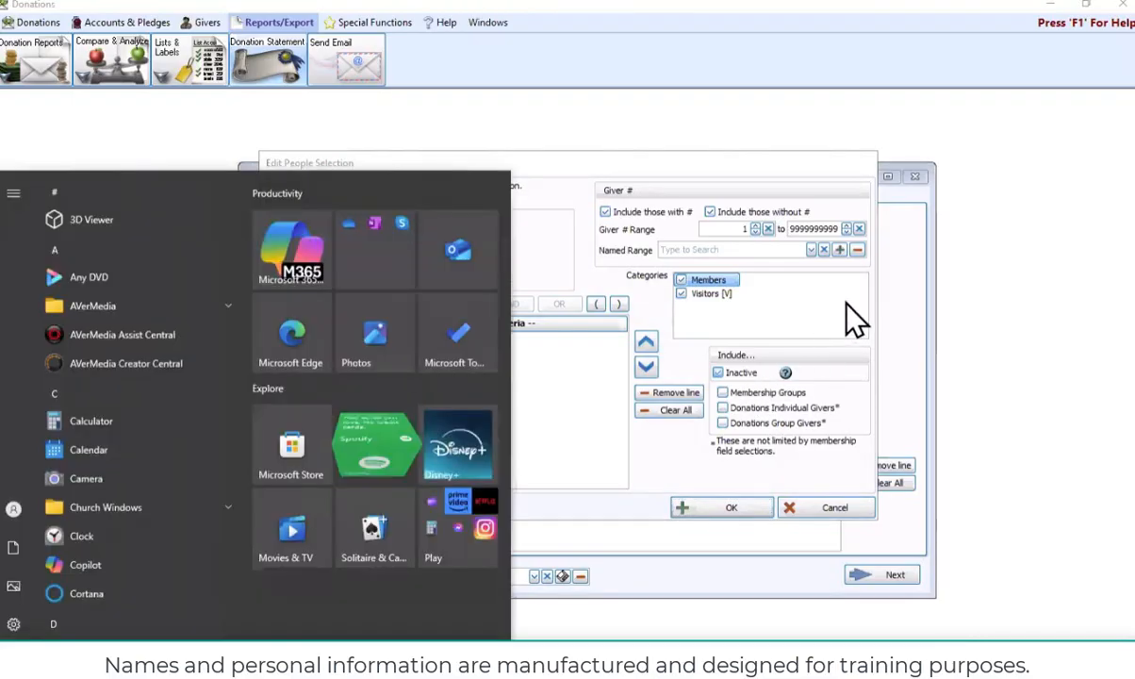
key(super)
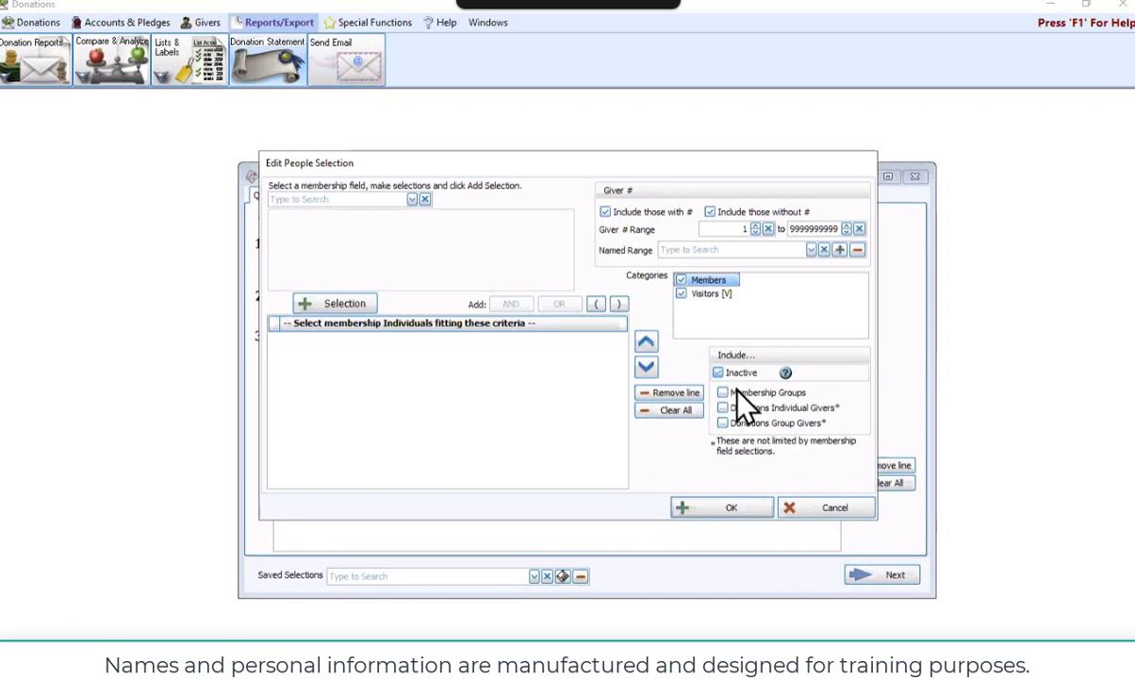
click(412, 199)
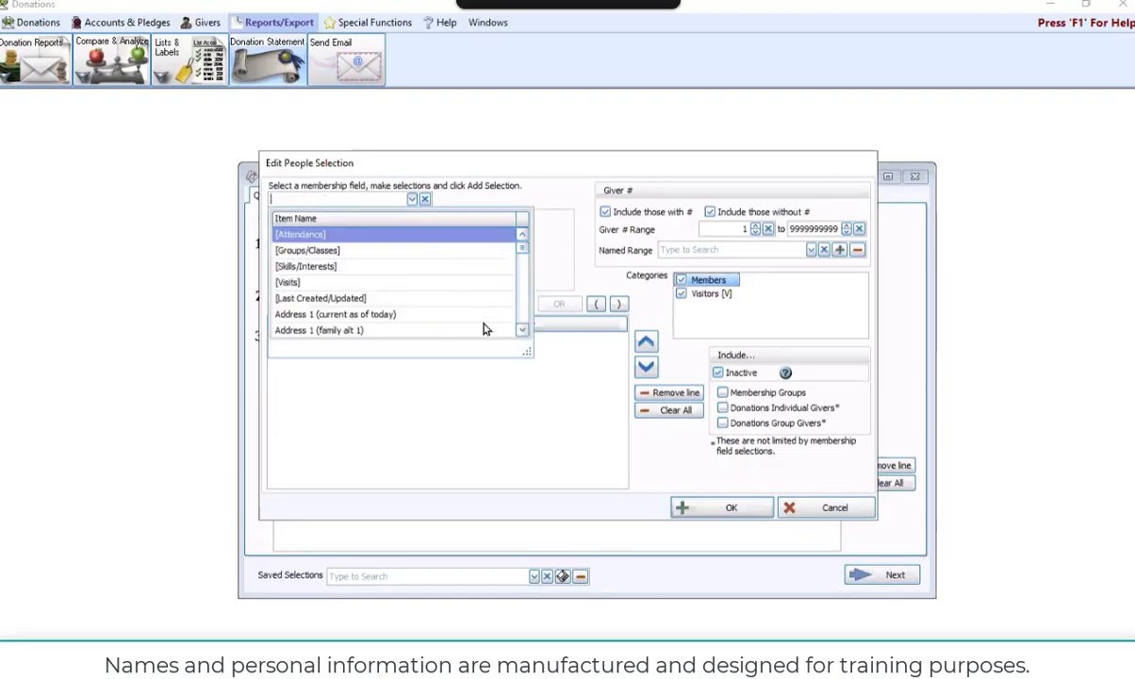
scroll(478, 298, down, 2)
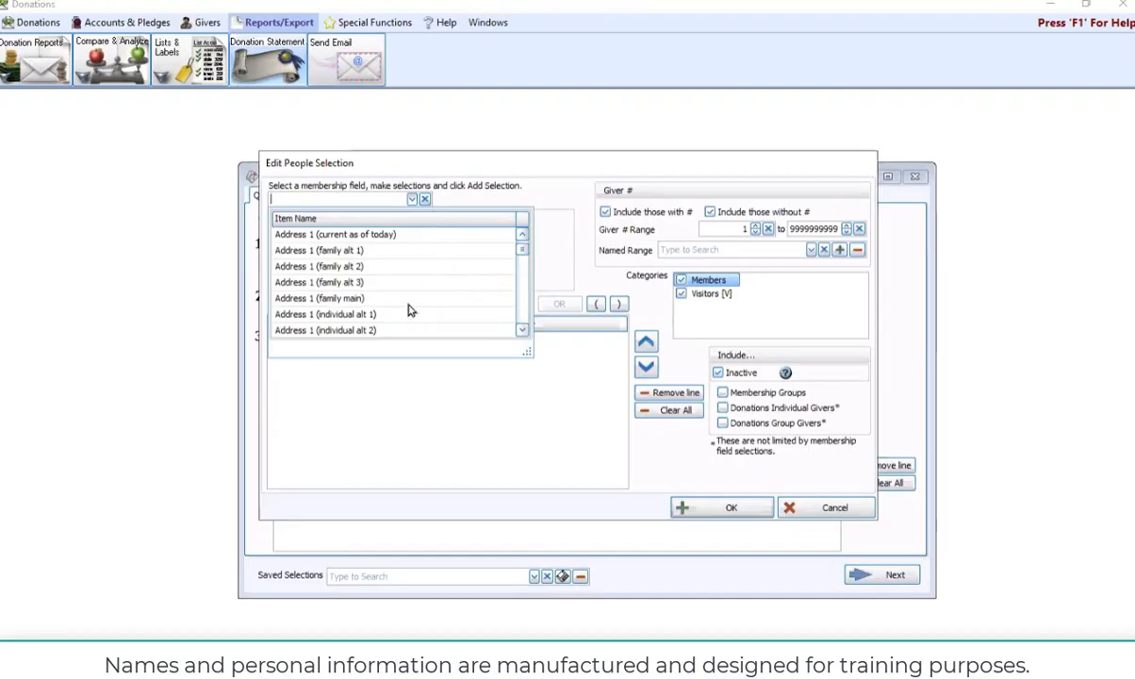
scroll(411, 306, down, 2)
scroll(411, 306, down, 2)
click(572, 203)
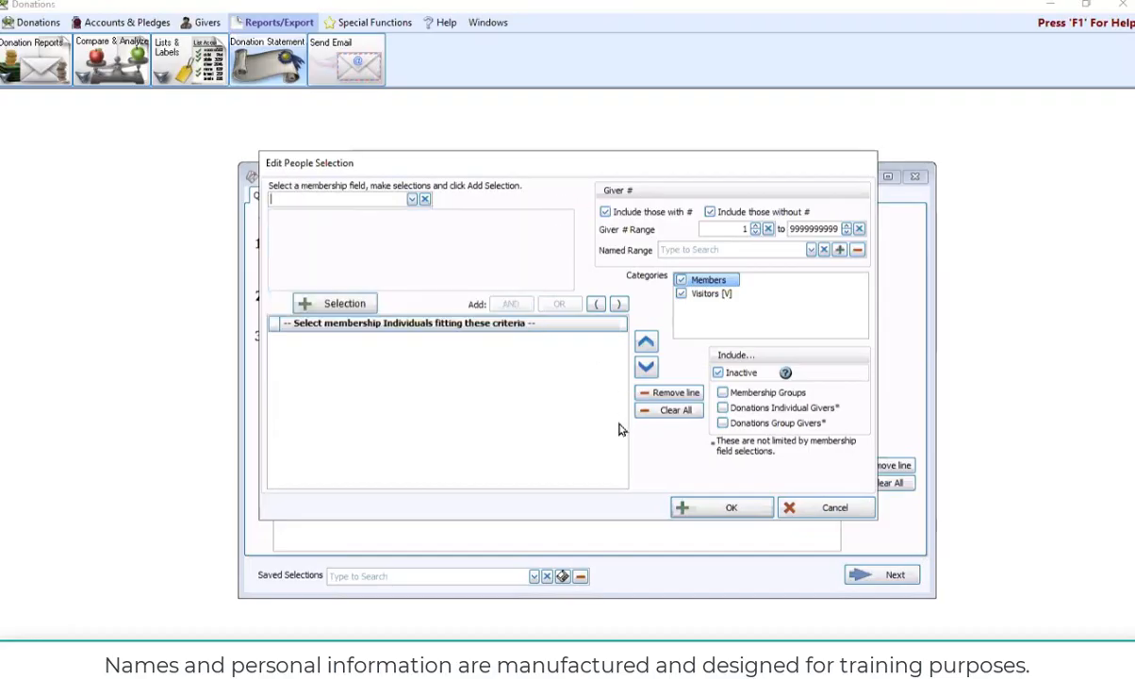
click(728, 508)
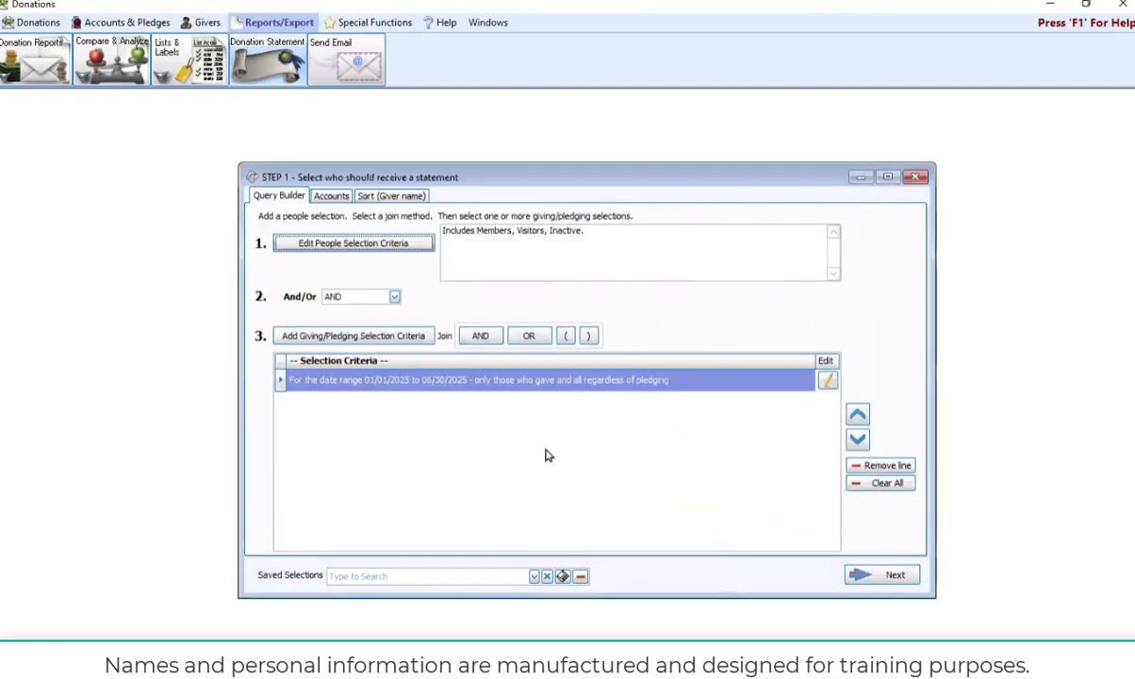
- Try limiting the statements to the 101 - General fund account, and remove it from the selected accounts again
click(331, 197)
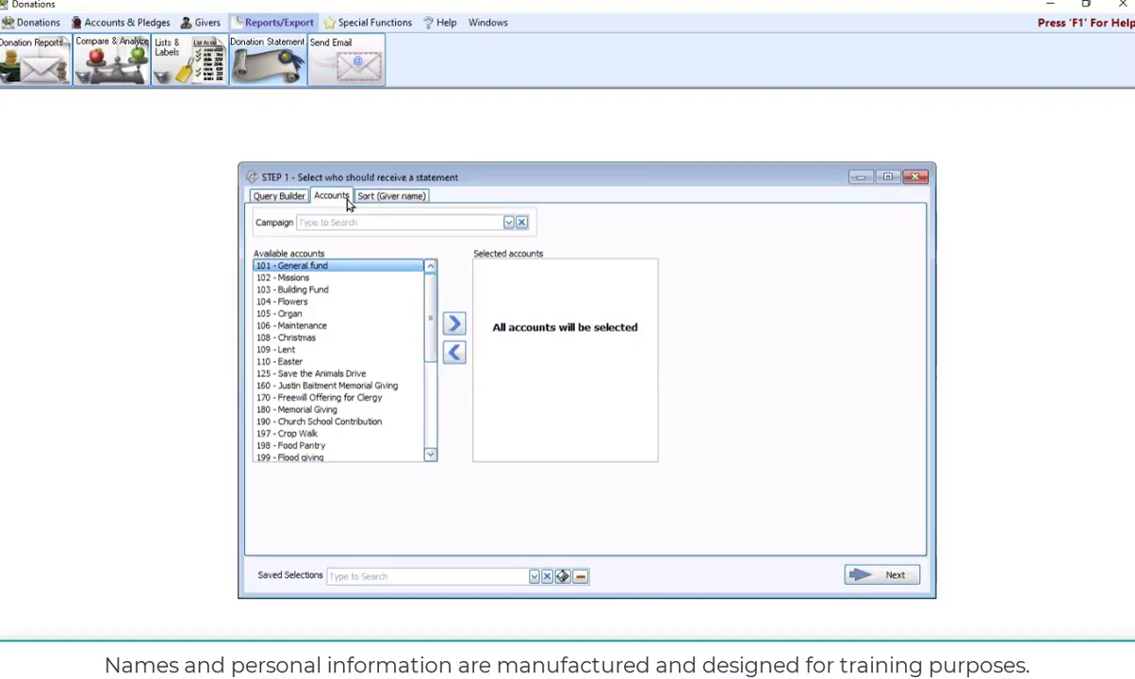
double_click(345, 269)
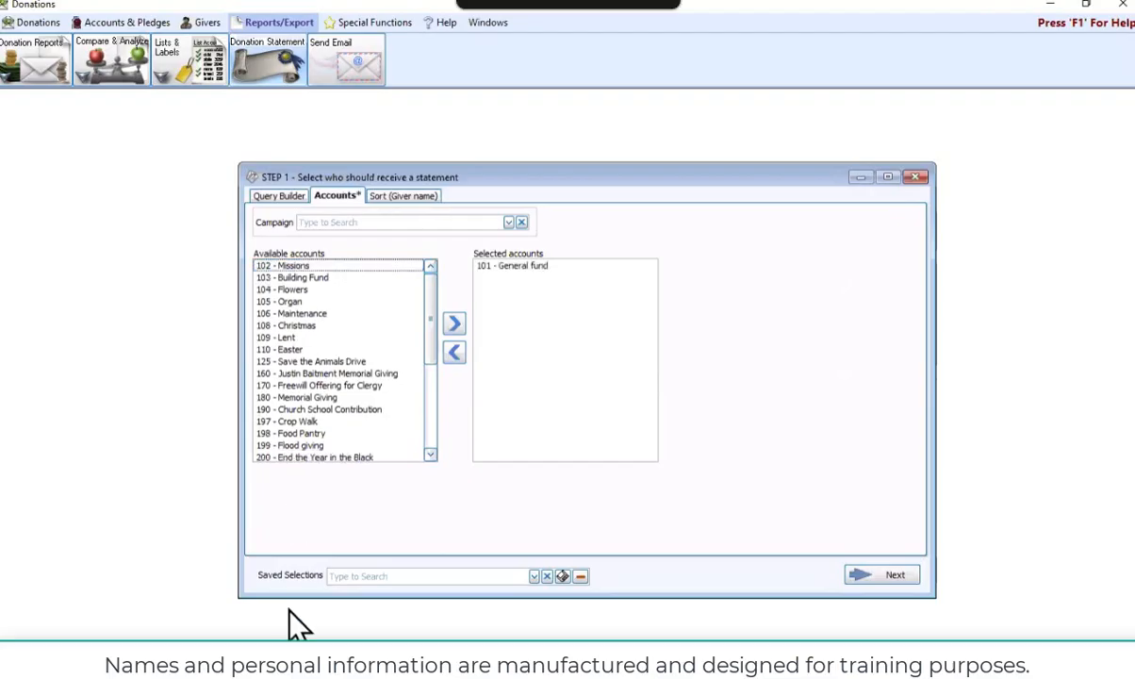
double_click(520, 268)
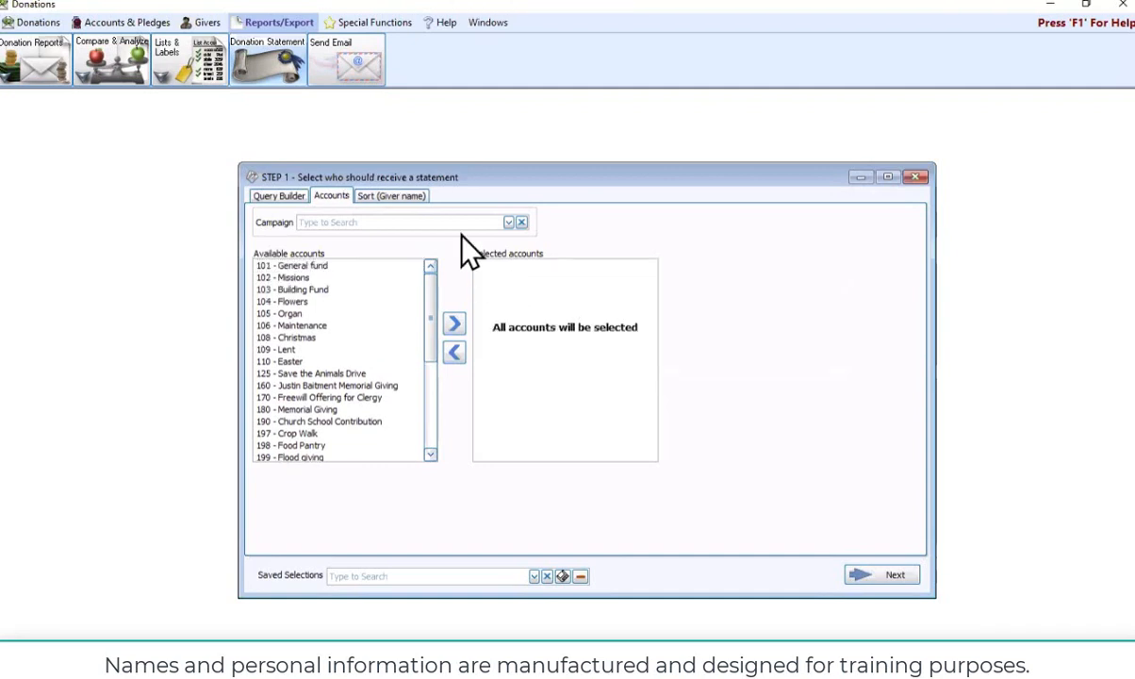
- Review the campaigns available for limiting accounts and the options for the first sort field
click(509, 223)
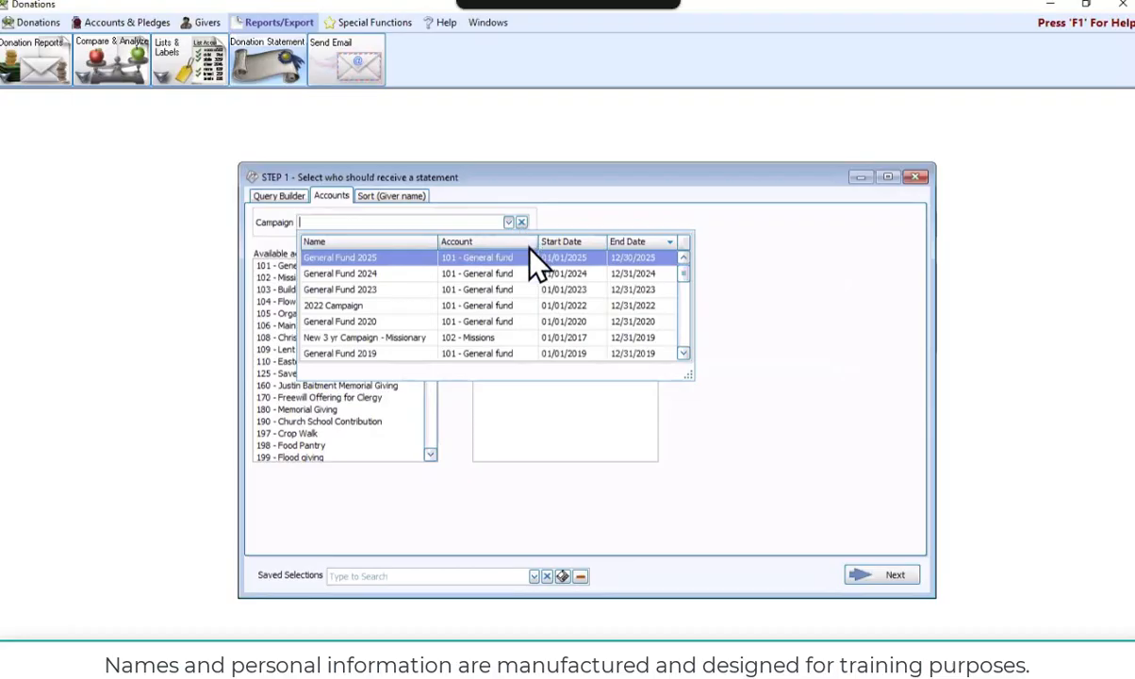
click(895, 337)
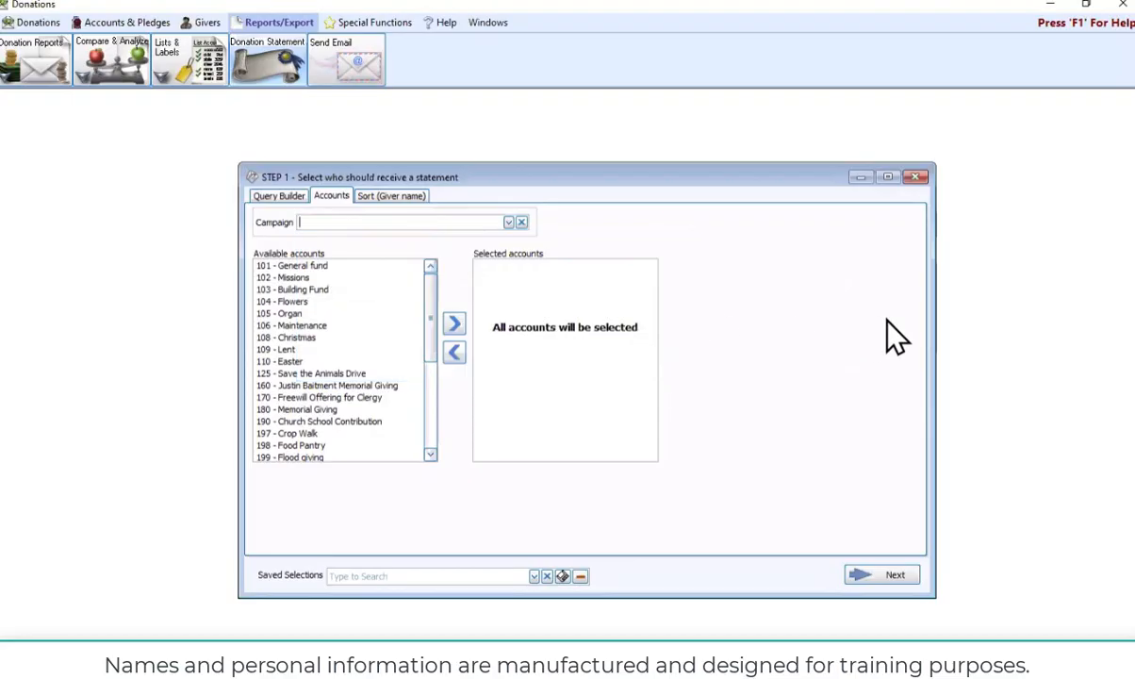
click(429, 204)
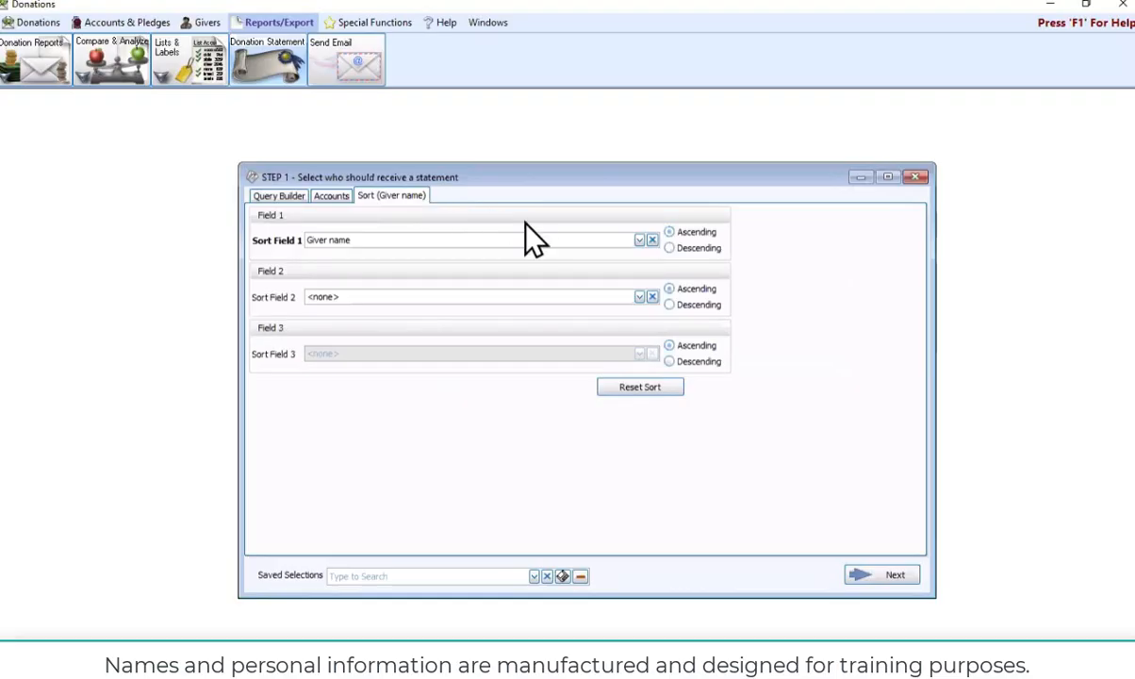
click(639, 241)
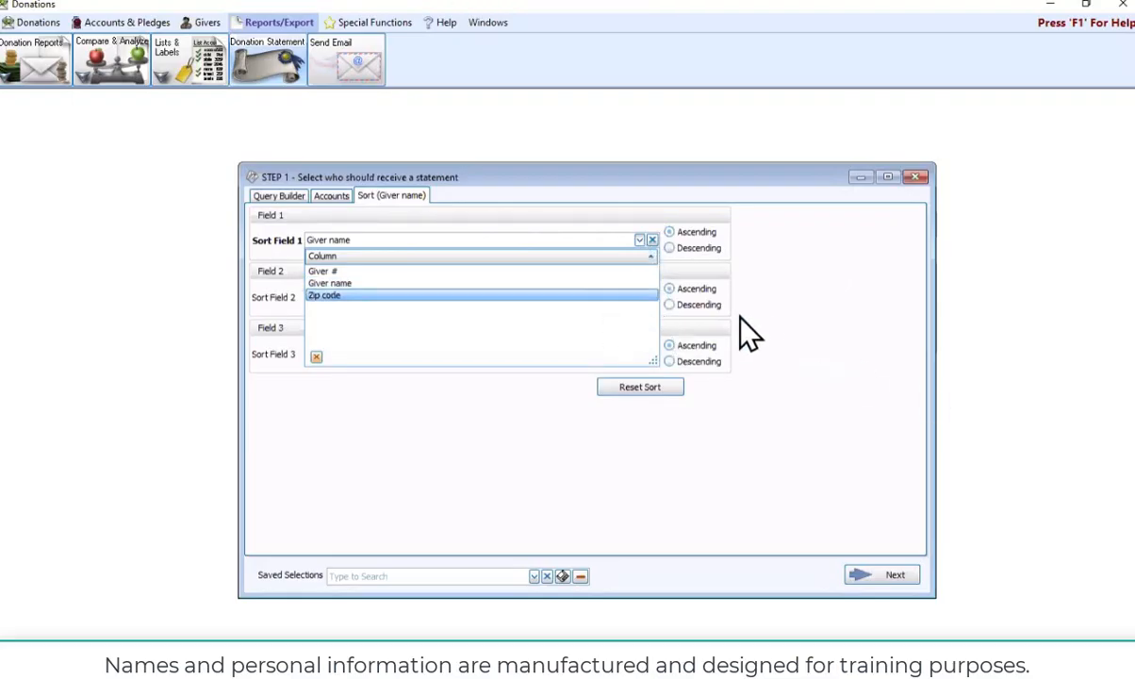
click(786, 452)
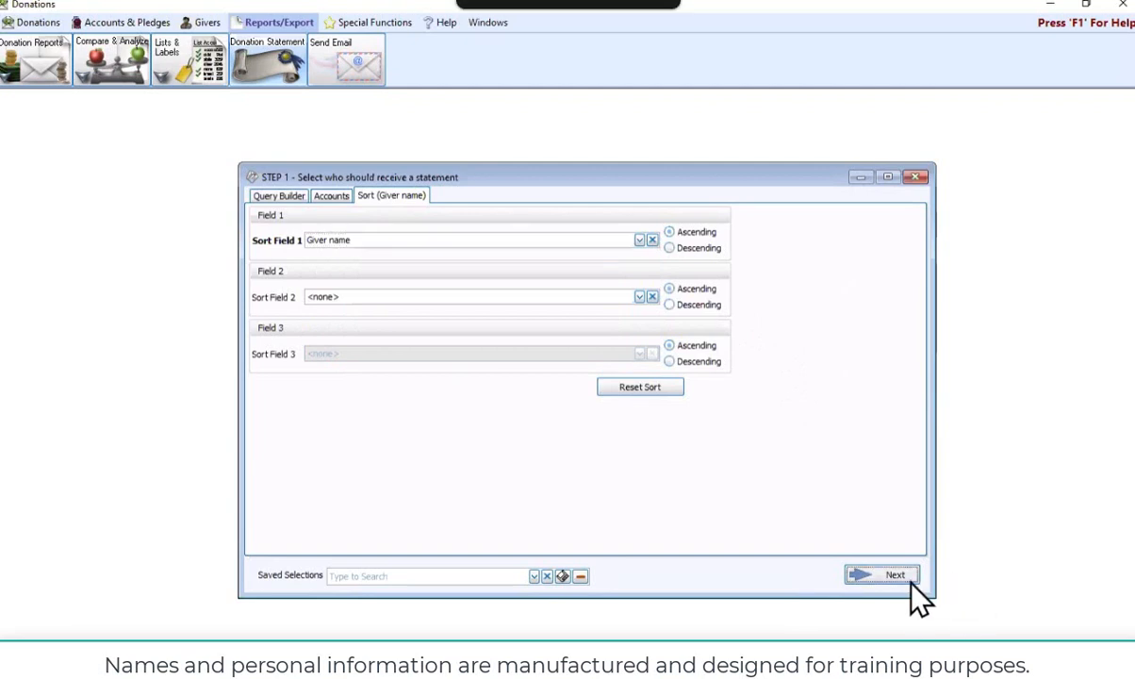
- Continue to the statement layout stage and choose the [Template] Windowed Envelope layout
click(872, 576)
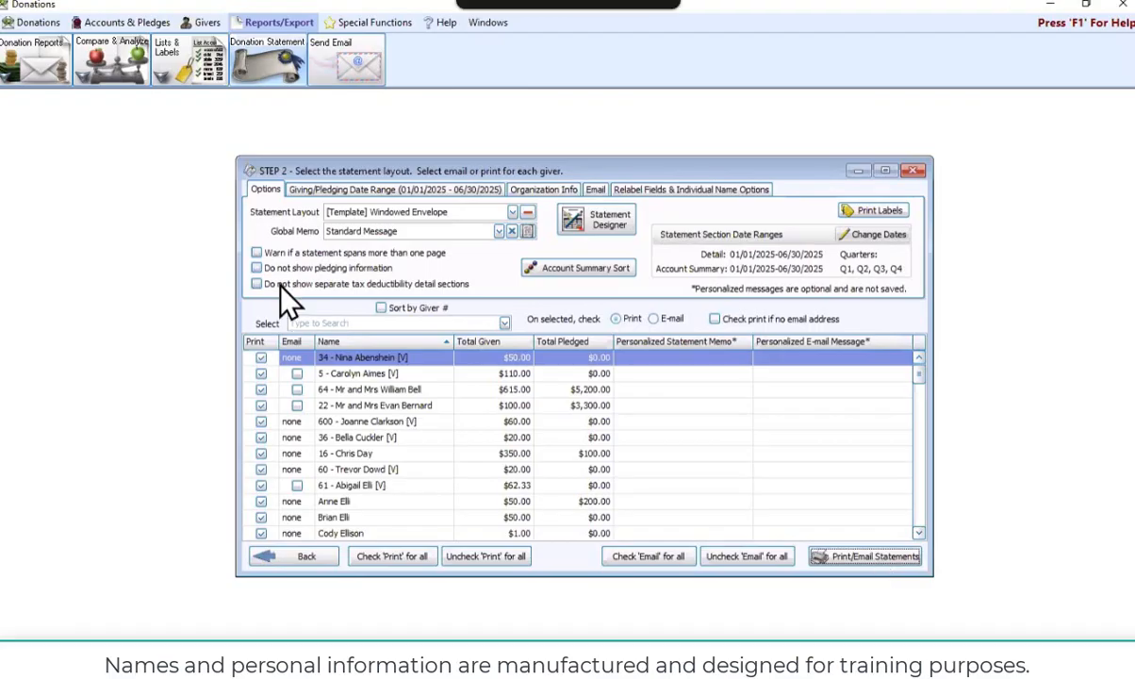
click(512, 212)
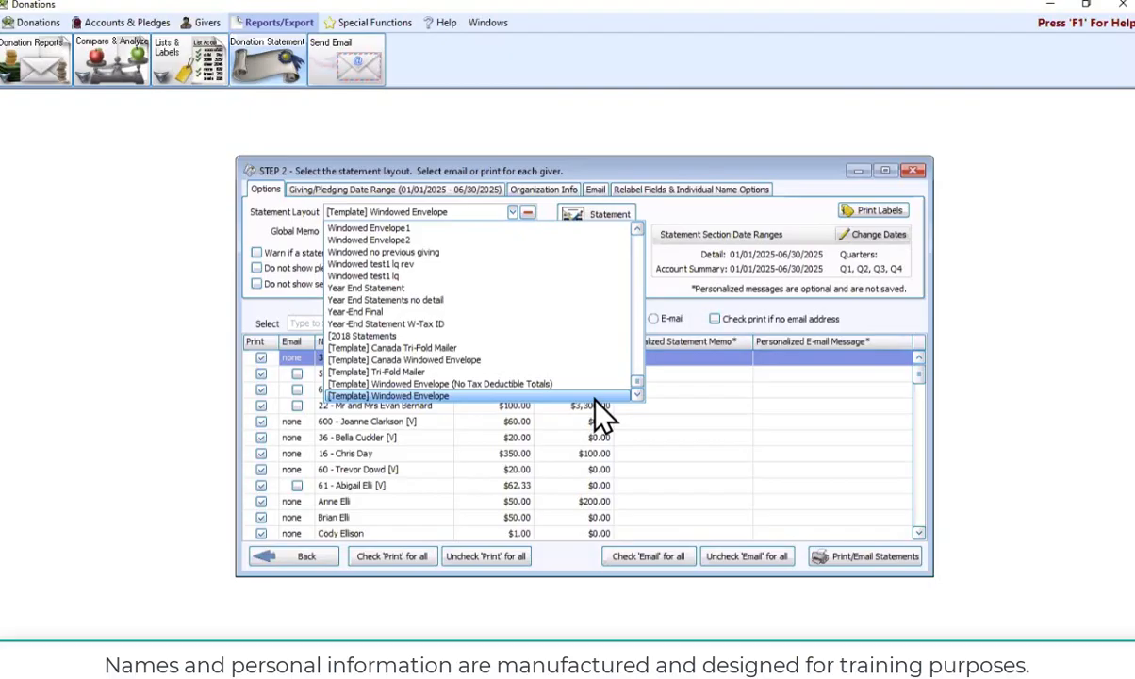
click(595, 396)
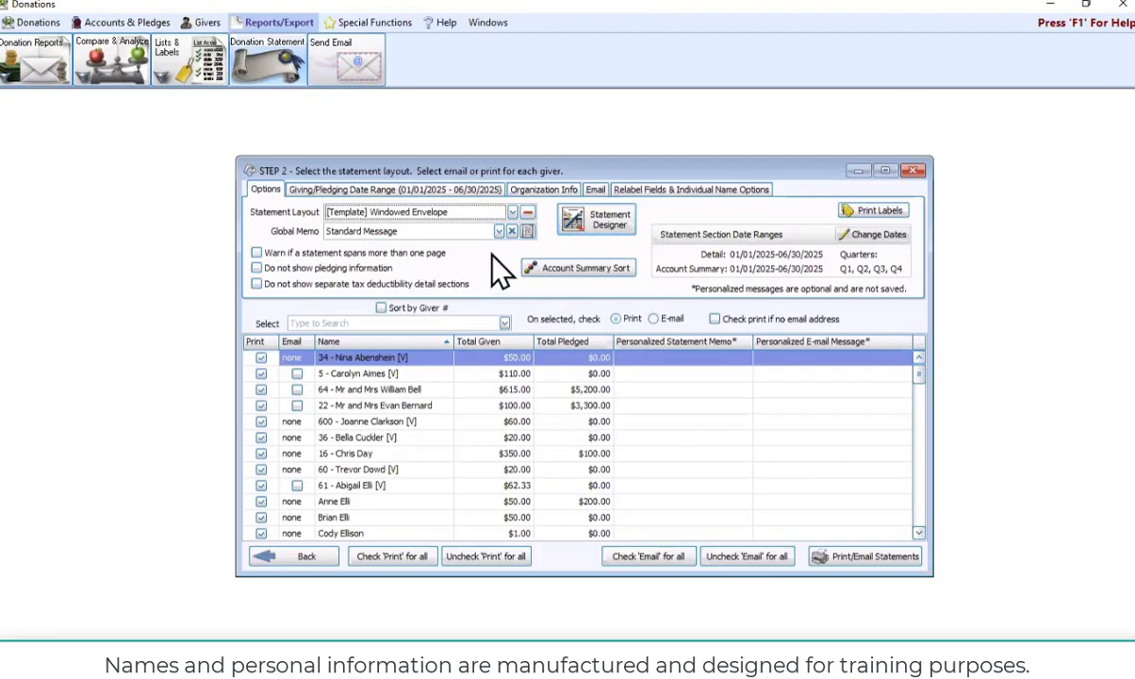
click(513, 215)
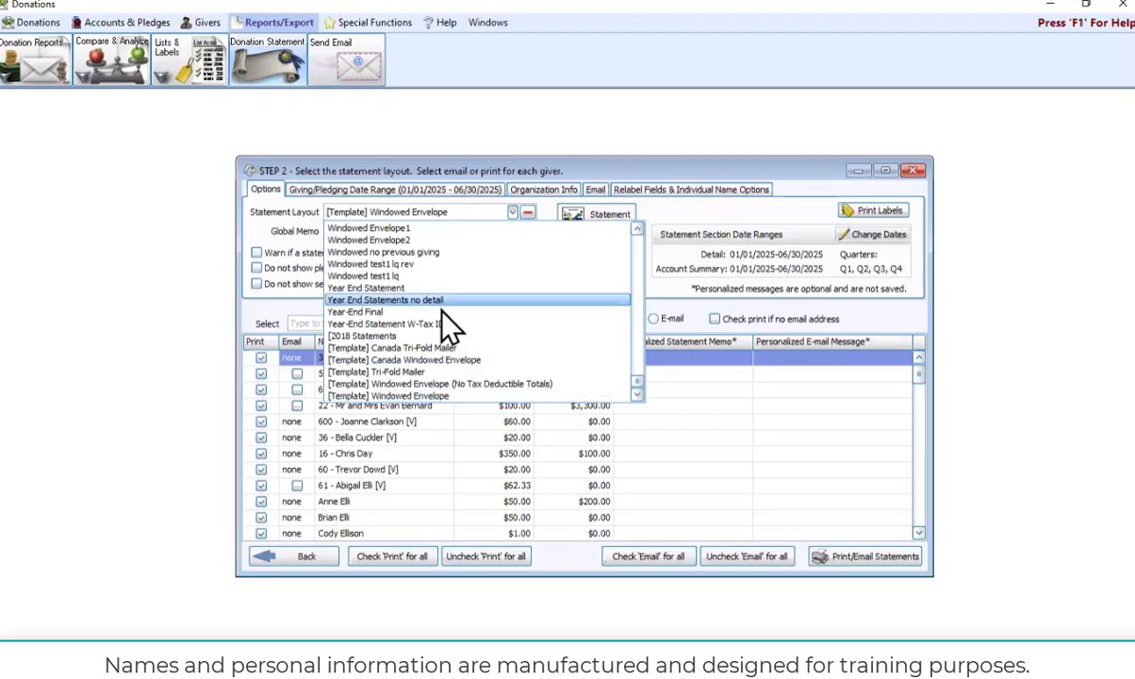
click(472, 399)
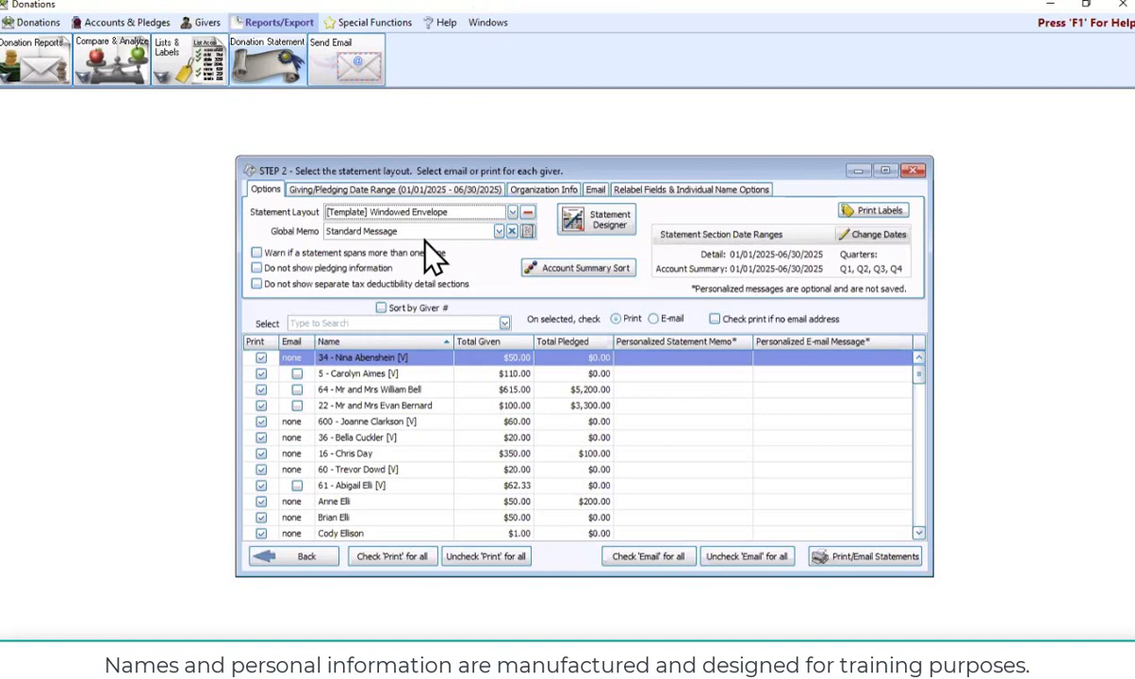
- Review the saved global memos, read the full End-of-Year Giving message, and close the memo list
click(528, 231)
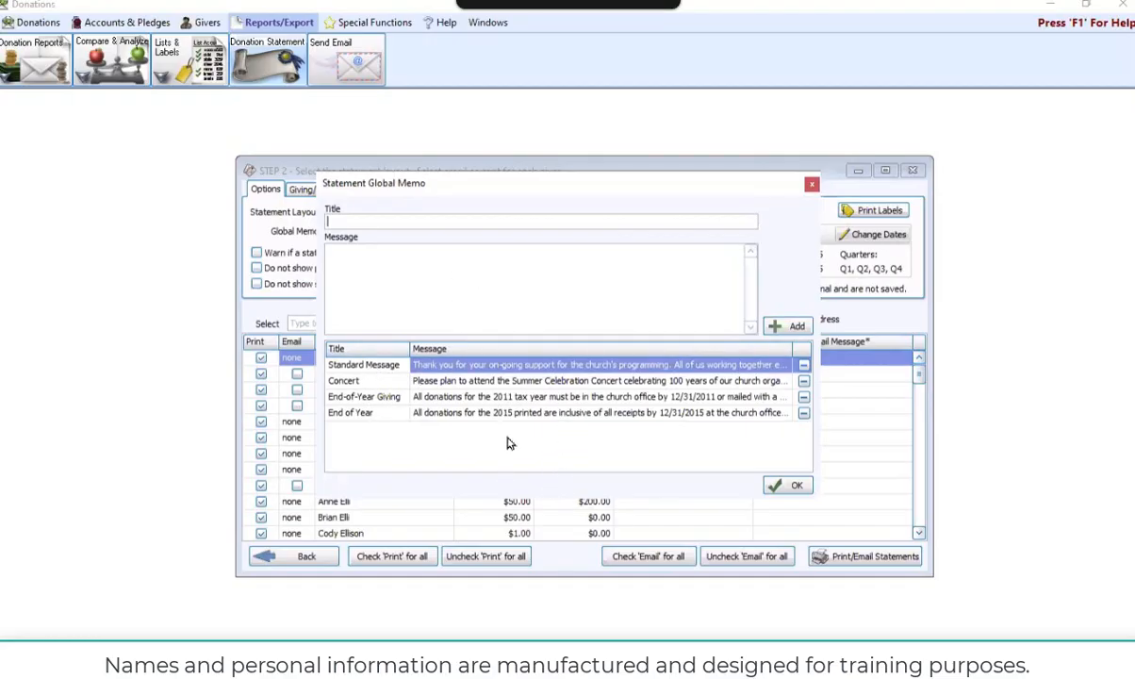
click(744, 396)
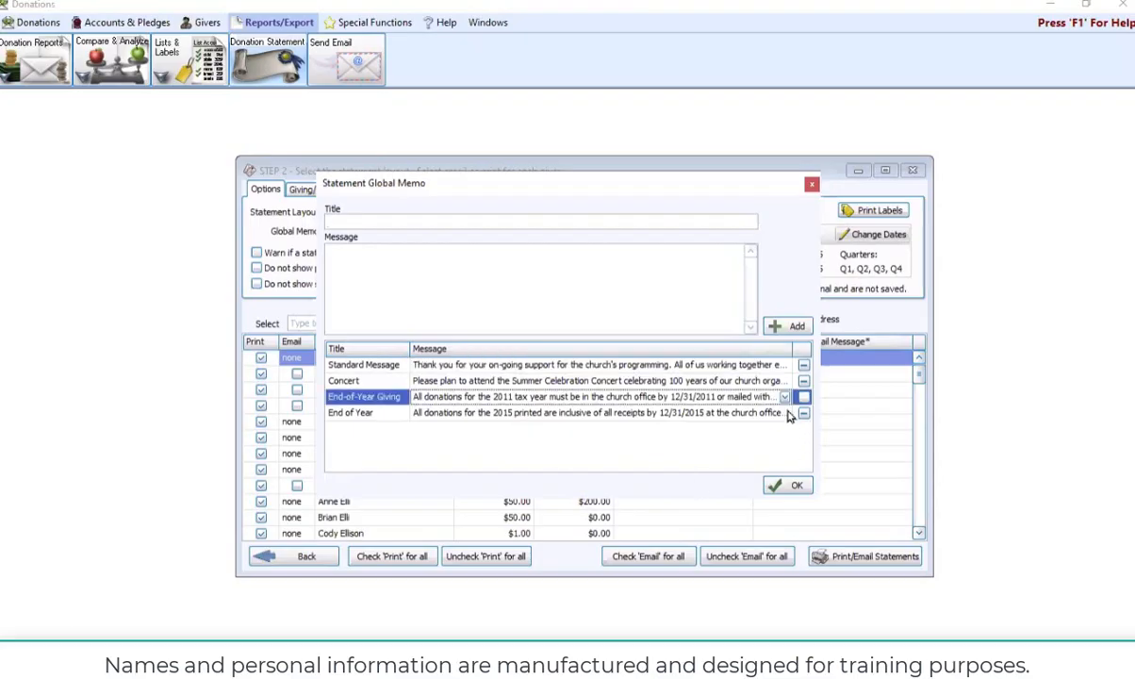
click(784, 397)
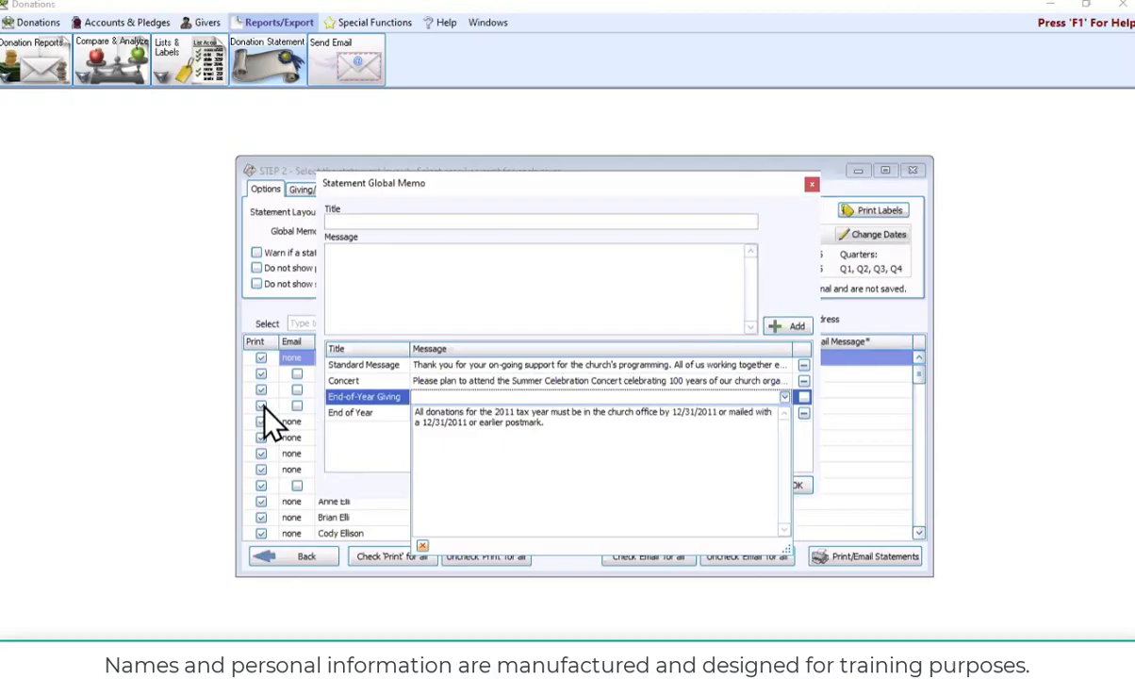
click(344, 364)
click(792, 485)
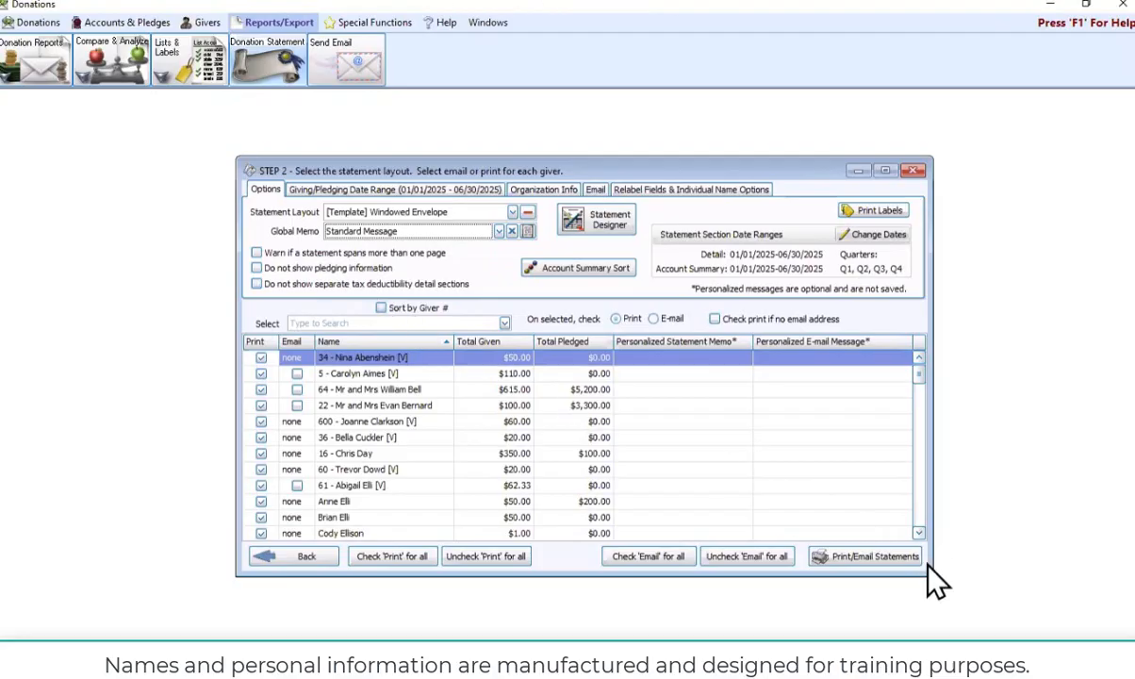
- Preview the statements, and try hiding the separate tax deductibility detail sections before turning that option off again
click(891, 559)
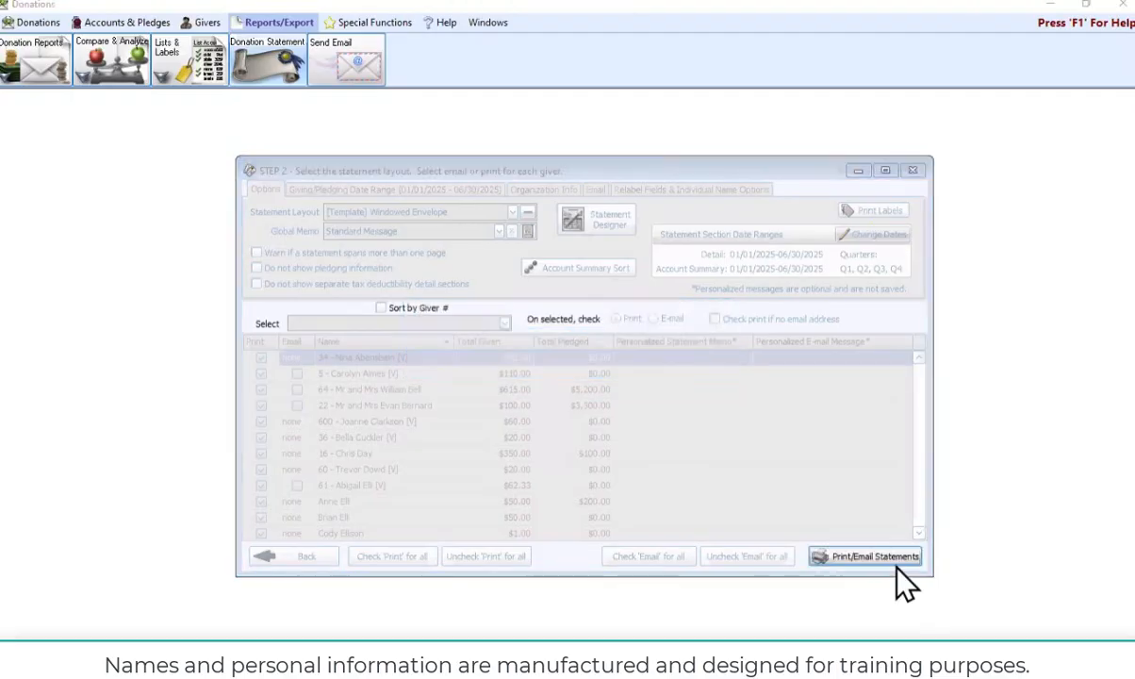
scroll(91, 411, down, 1)
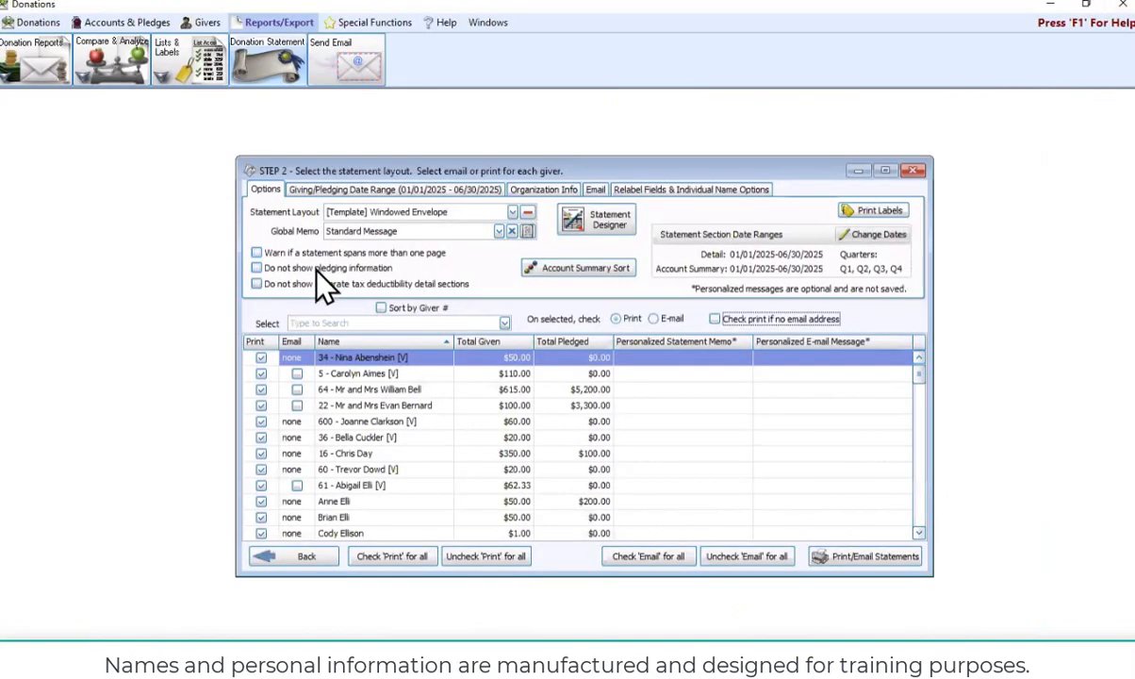
click(315, 283)
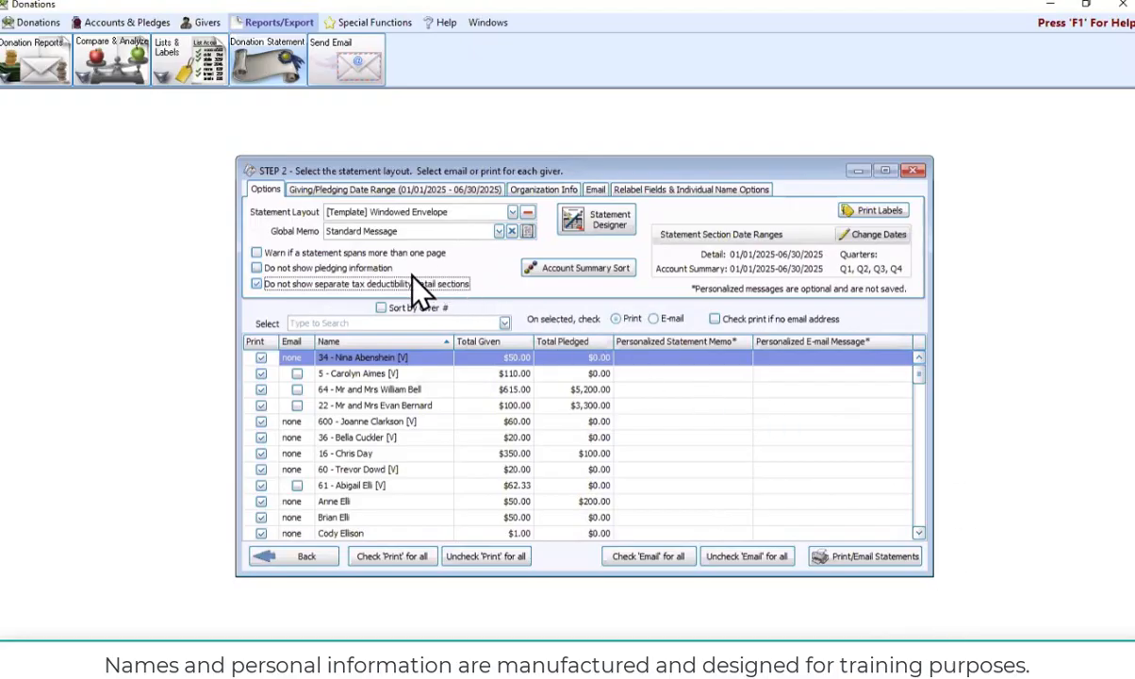
click(387, 282)
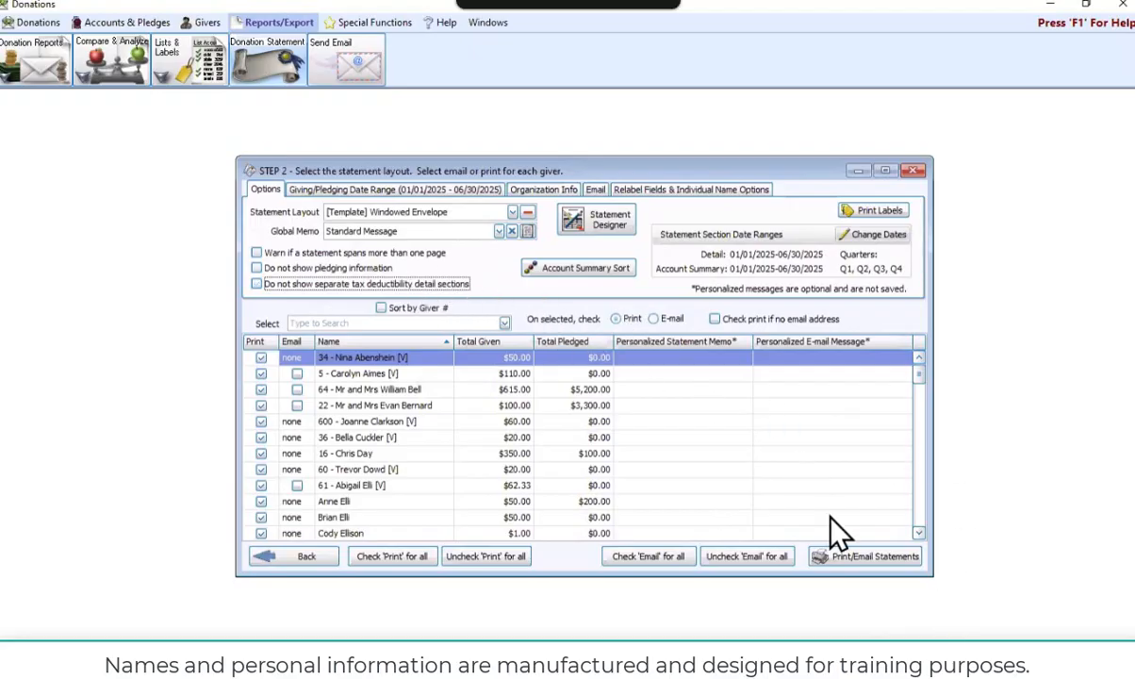
- Preview the mid-year statements and look through the first three givers' donation details, account summaries and monthly totals
click(872, 558)
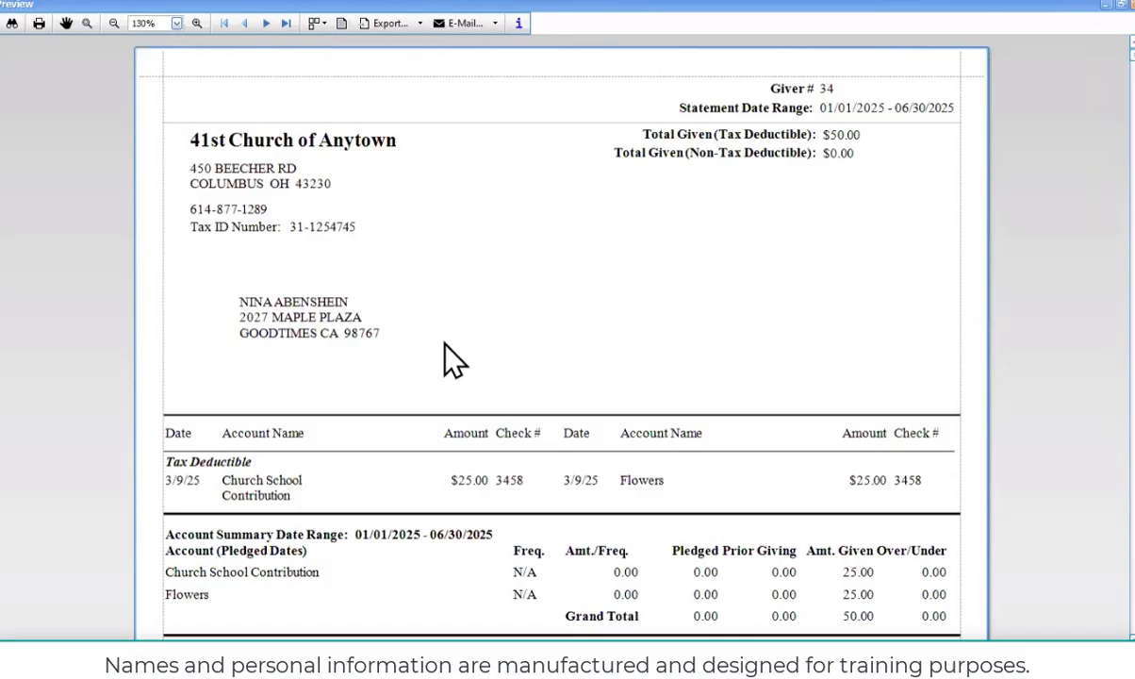
scroll(450, 358, down, 3)
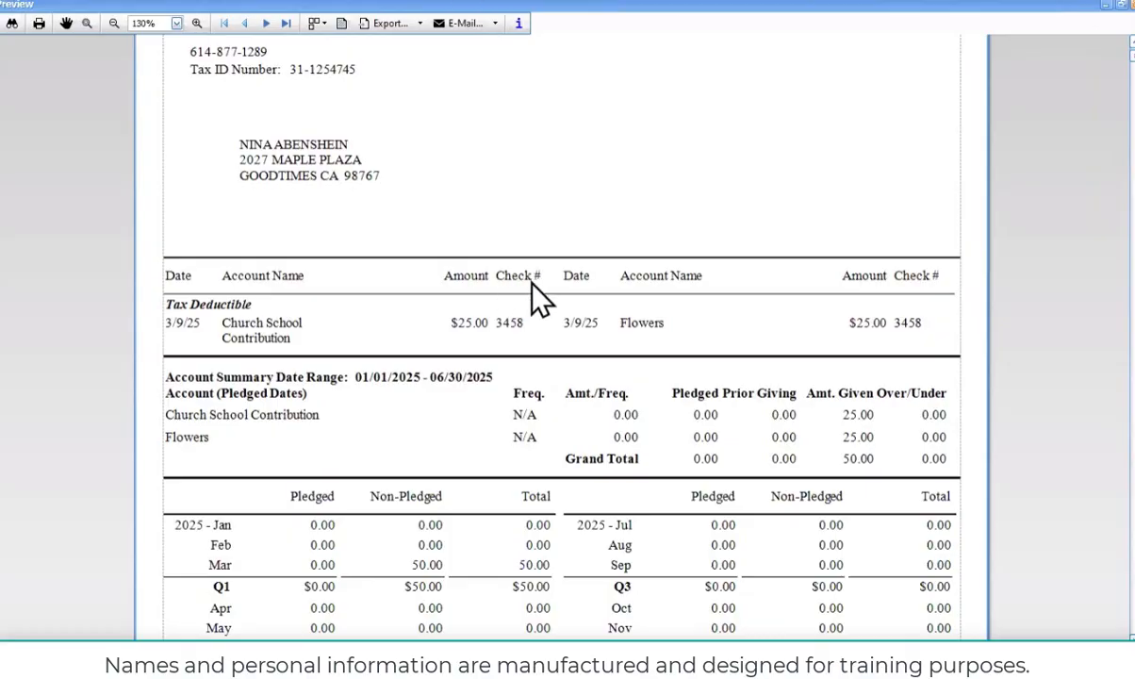
scroll(518, 366, down, 10)
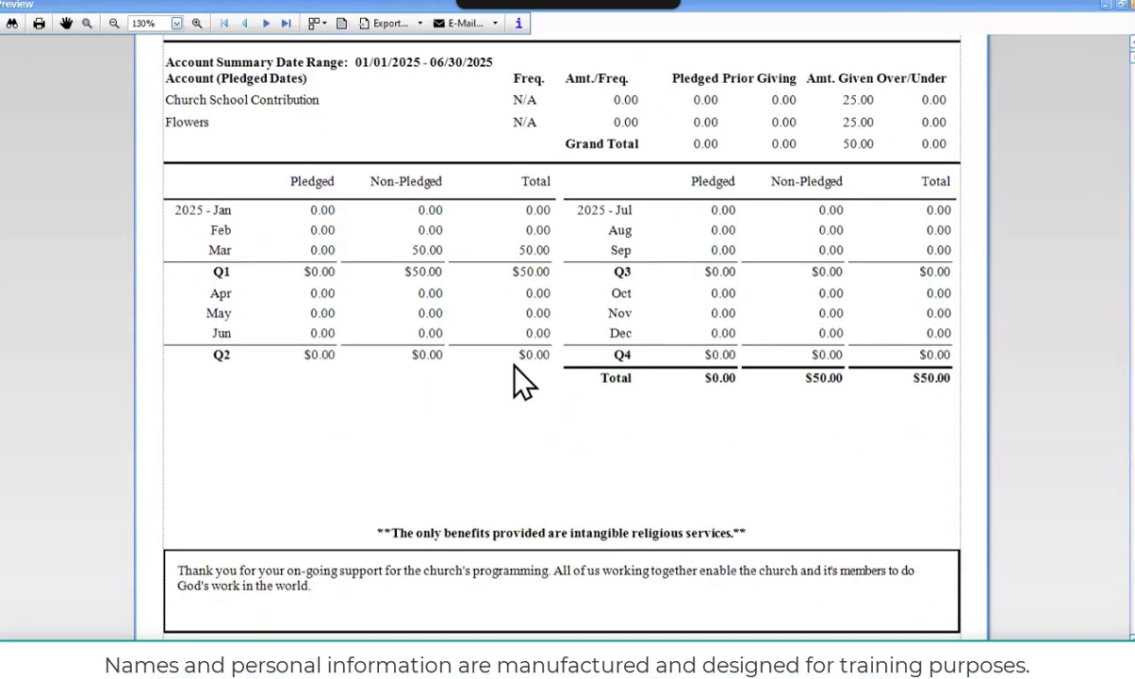
scroll(518, 369, down, 10)
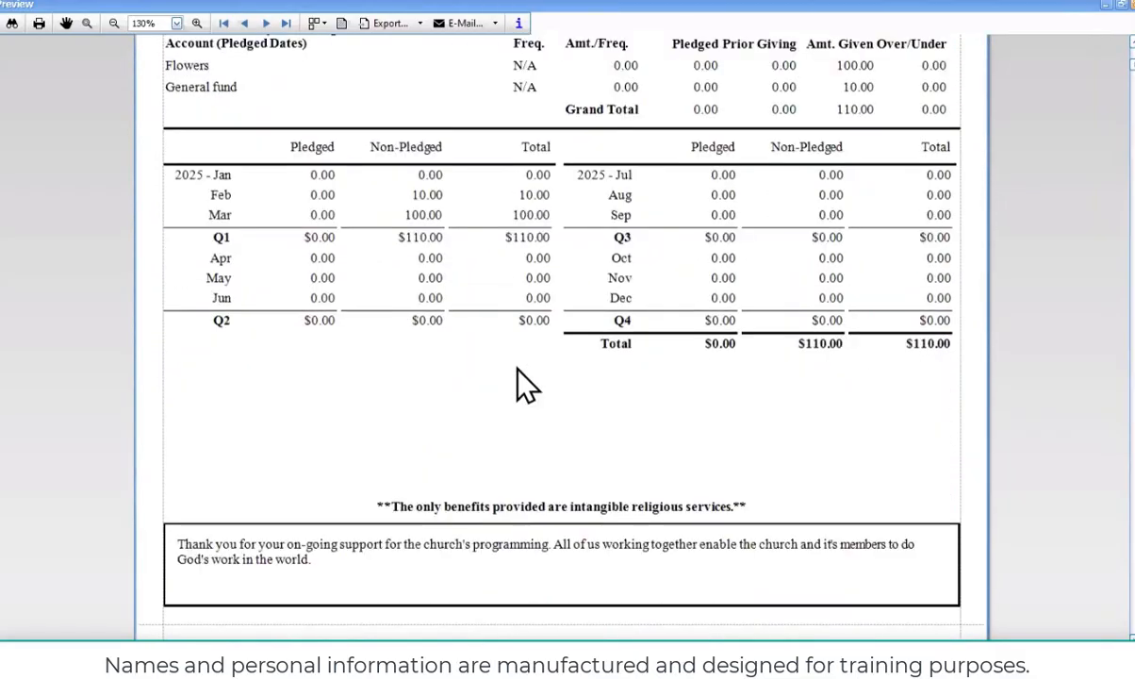
scroll(526, 384, down, 2)
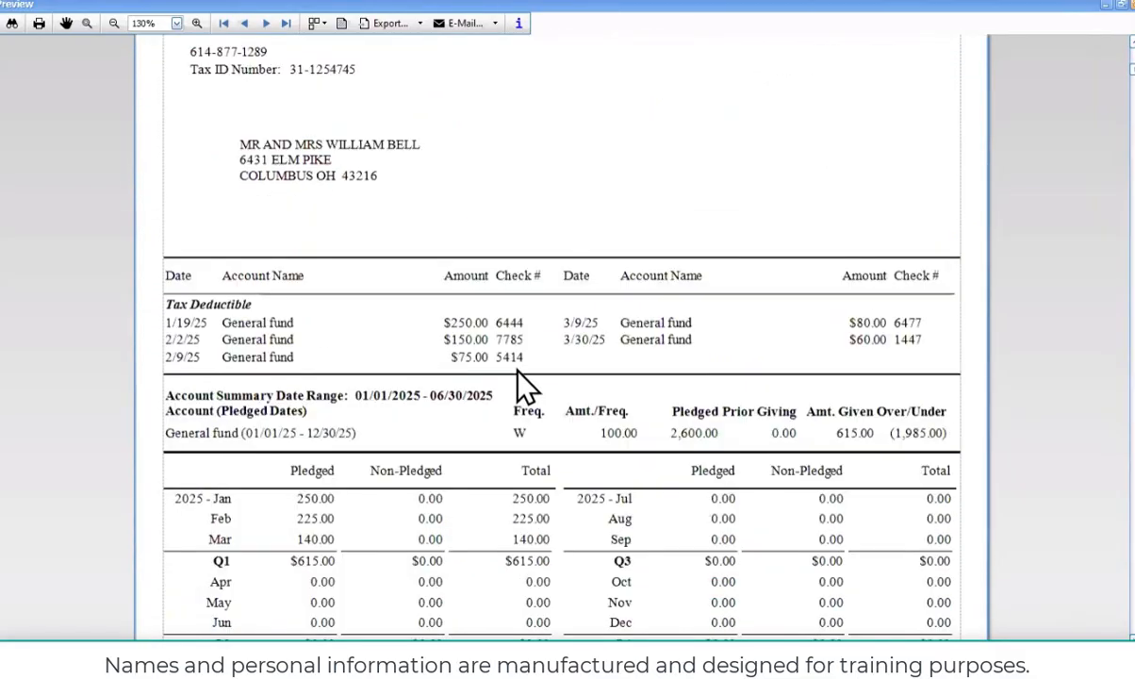
scroll(500, 370, up, 1)
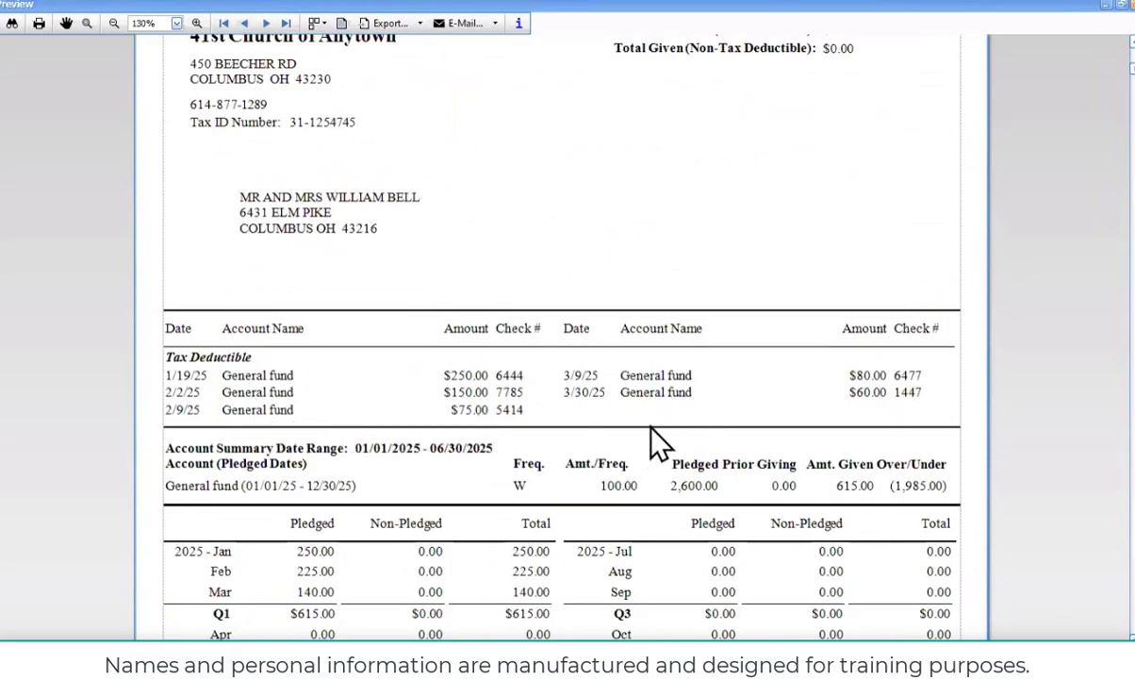
scroll(479, 404, down, 1)
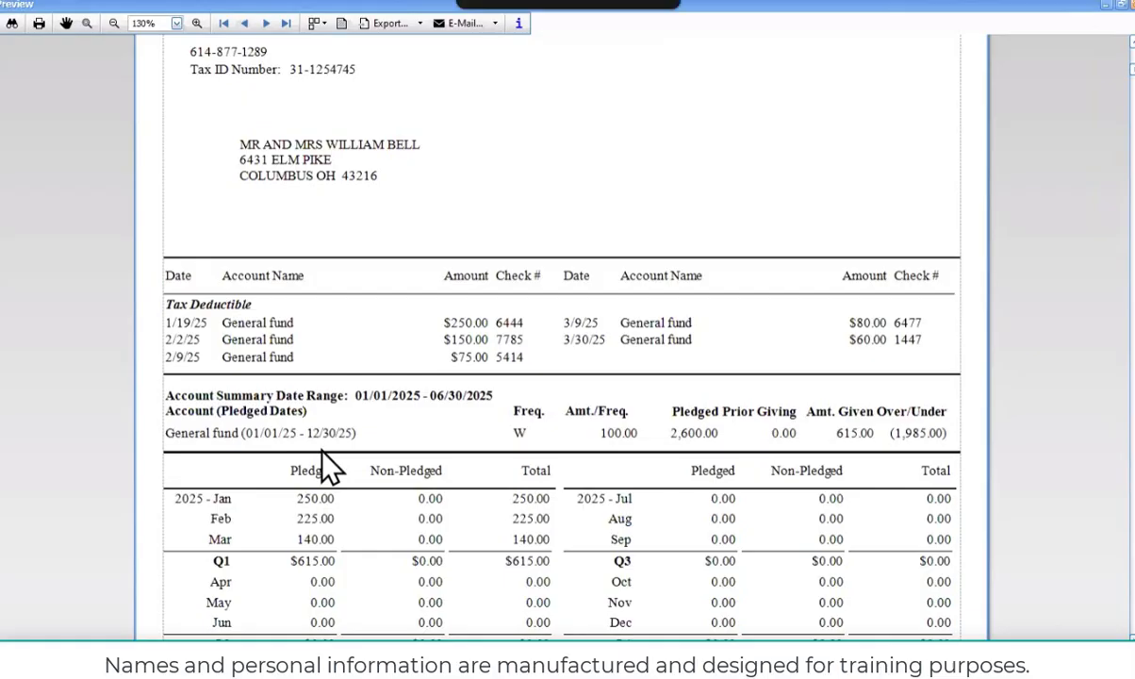
- Enlarge the preview to 140% and compare the account summaries of the second giver and the third, pledging giver
click(196, 24)
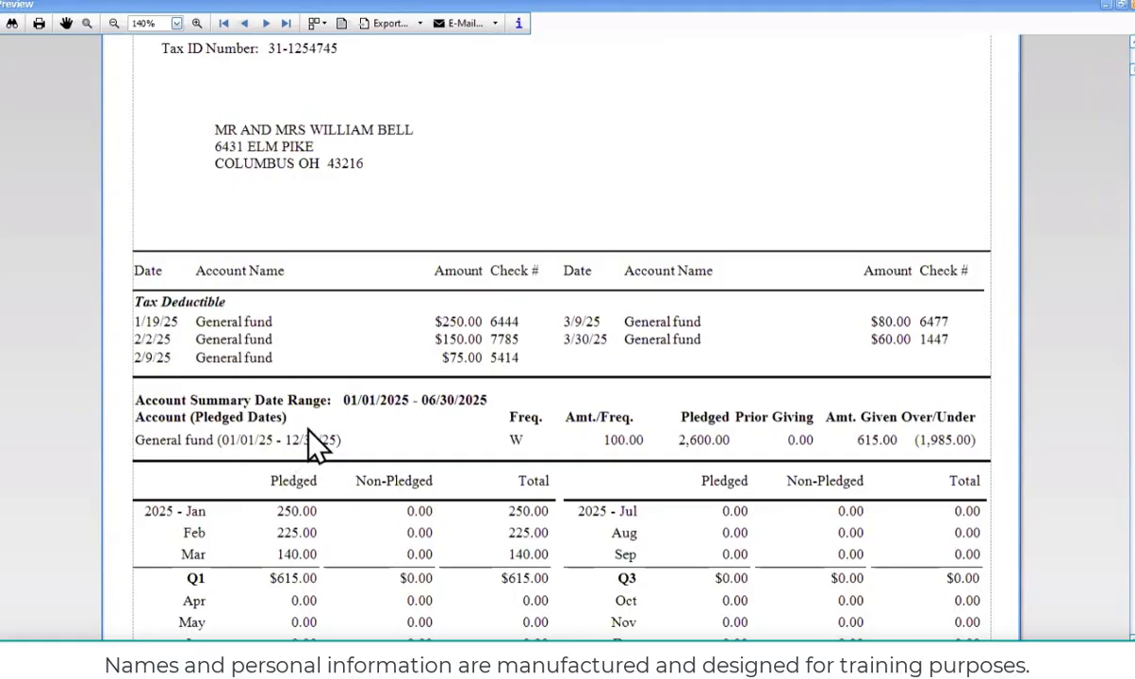
scroll(438, 570, up, 10)
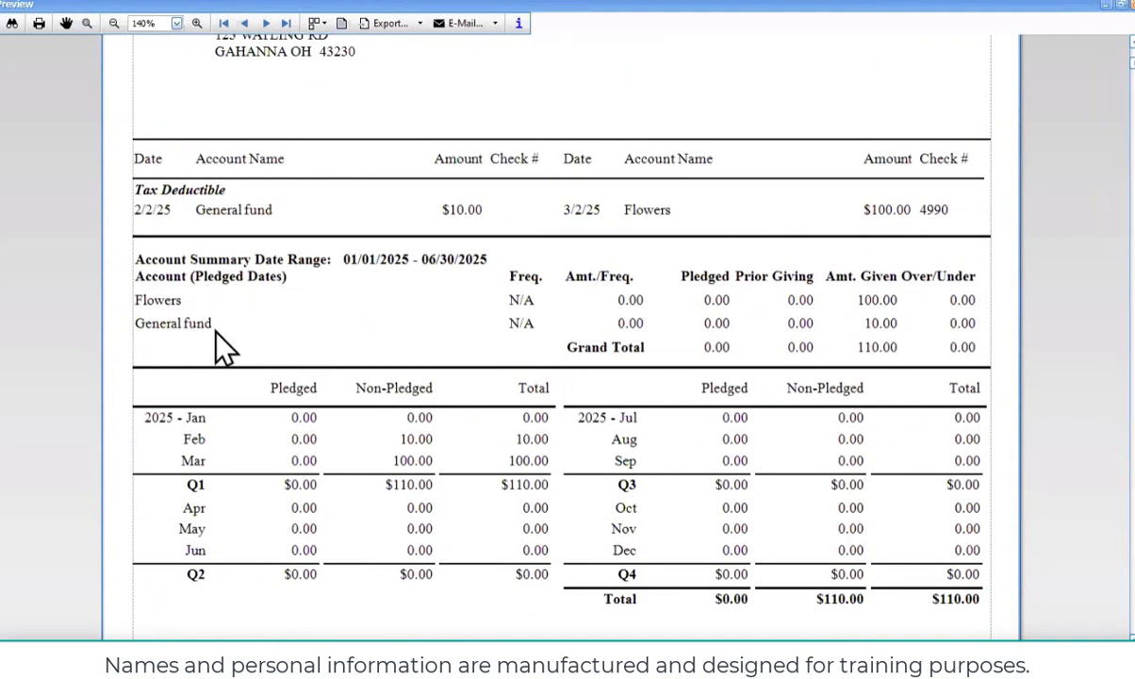
scroll(348, 386, down, 10)
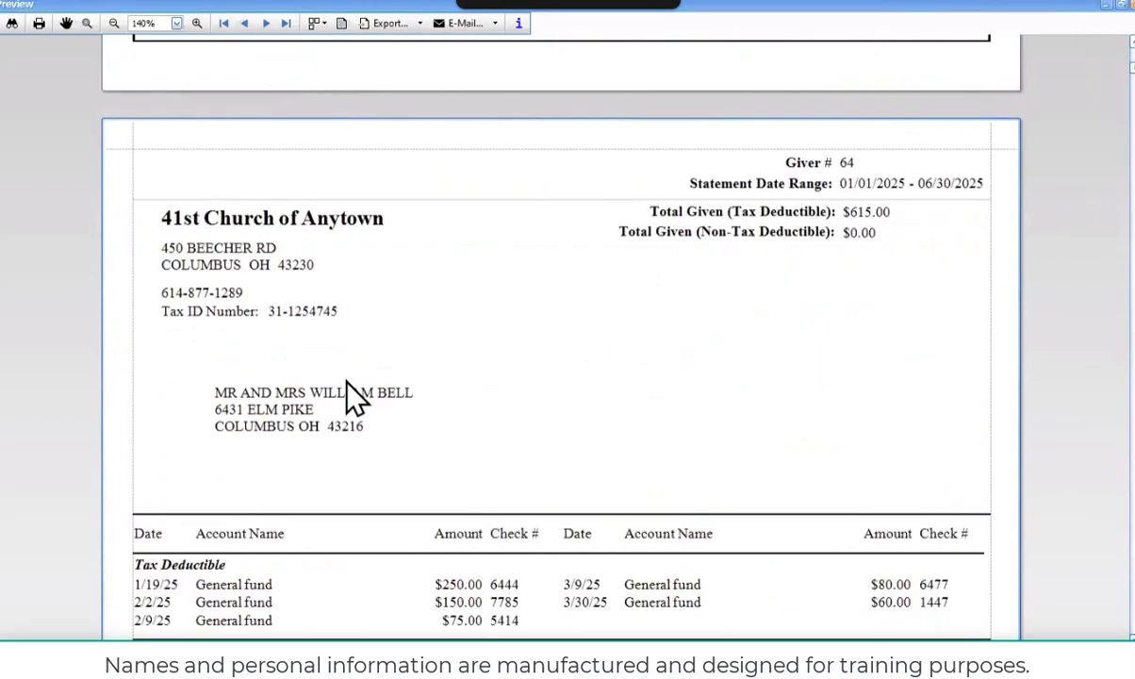
scroll(346, 389, down, 4)
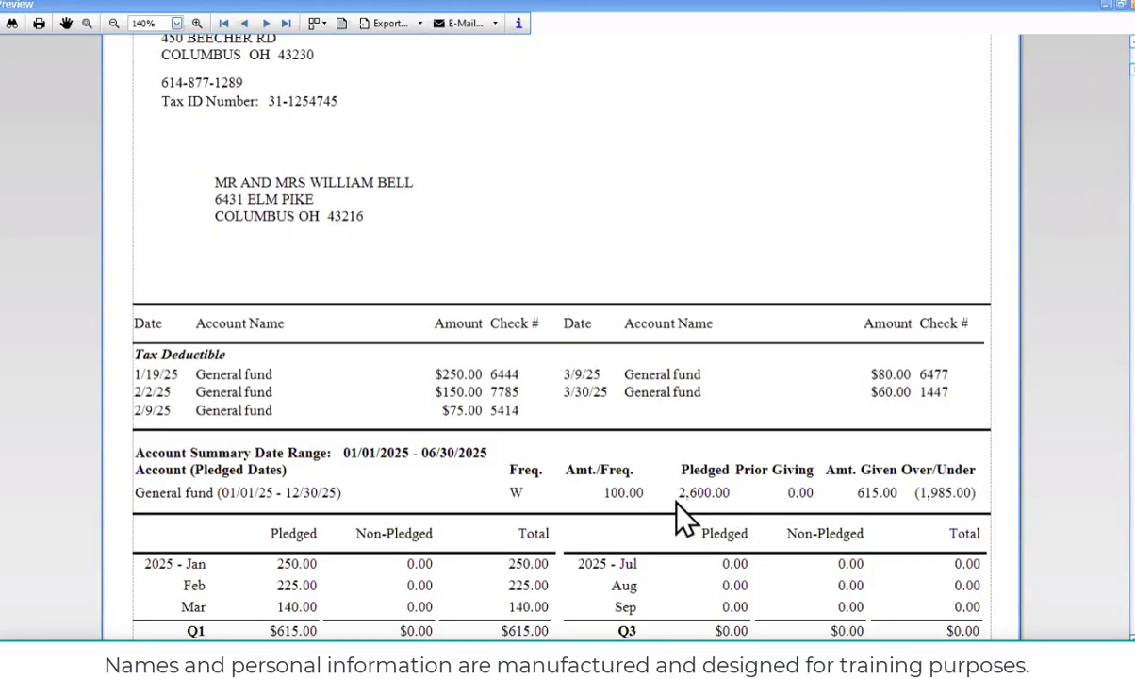
drag(357, 464, 467, 464)
click(446, 463)
- Examine the quarterly totals, closing memo and header totals on the third giver's statement, and close the preview
scroll(603, 495, down, 3)
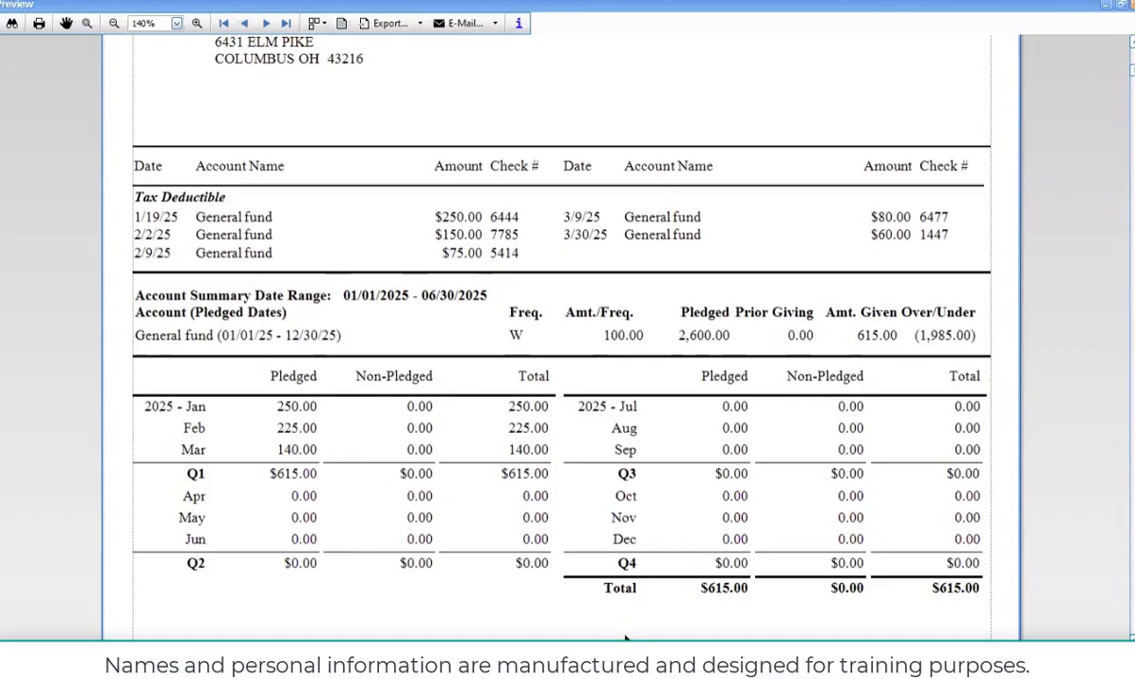
scroll(651, 626, down, 3)
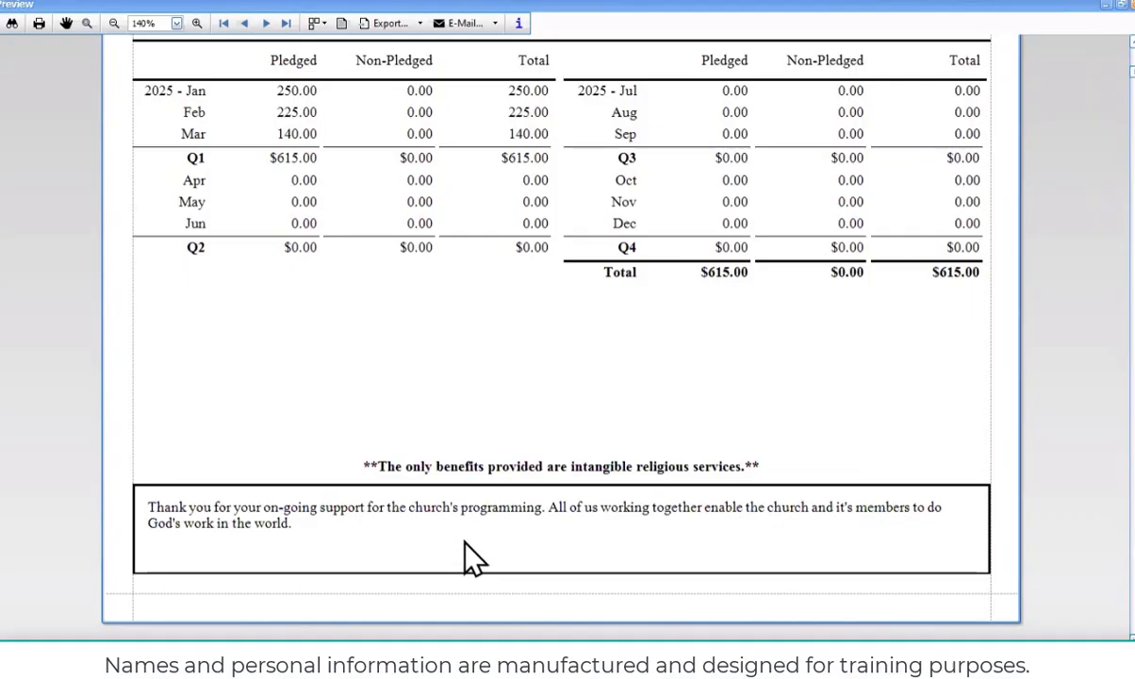
scroll(460, 553, up, 5)
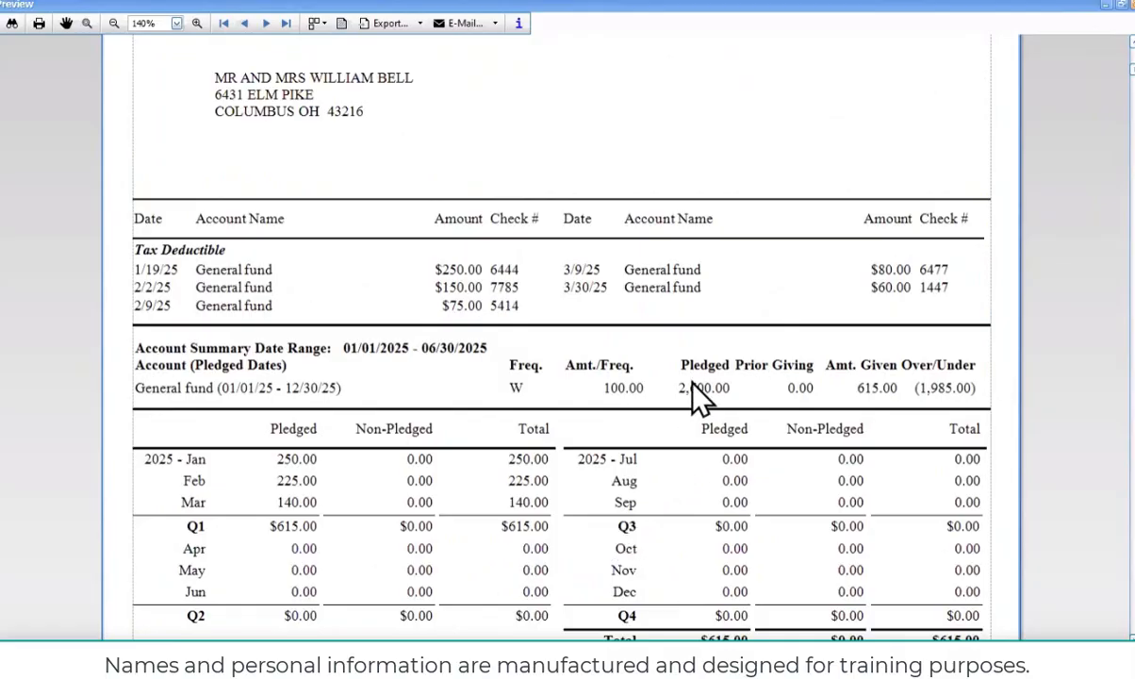
scroll(806, 436, up, 6)
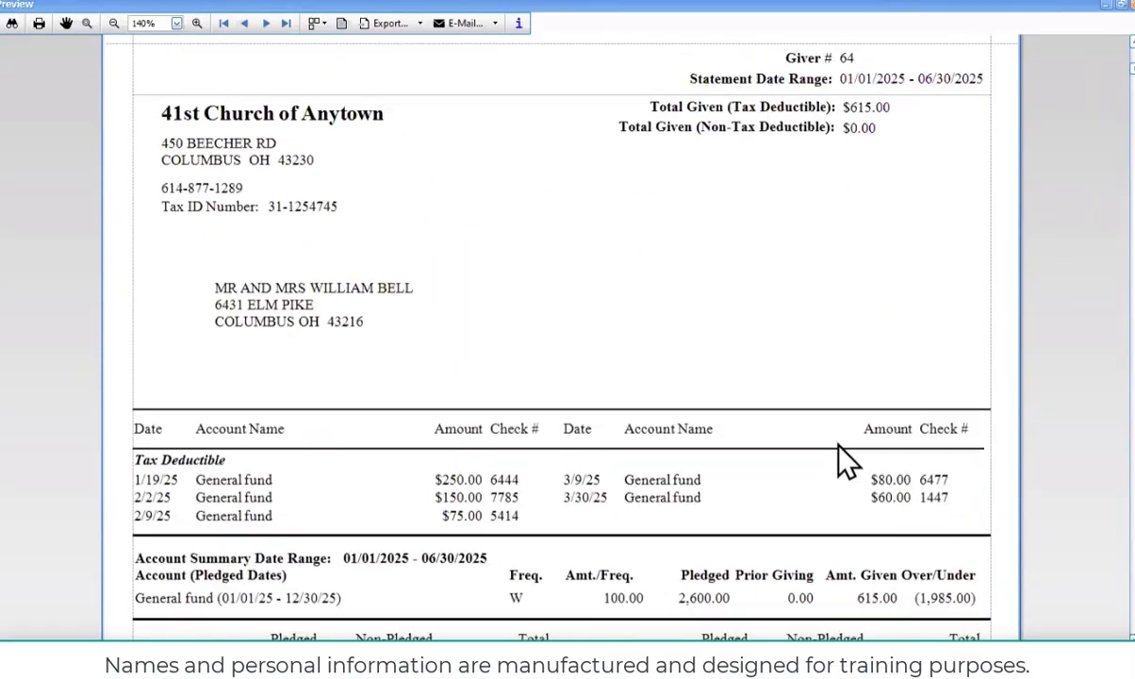
scroll(980, 365, down, 3)
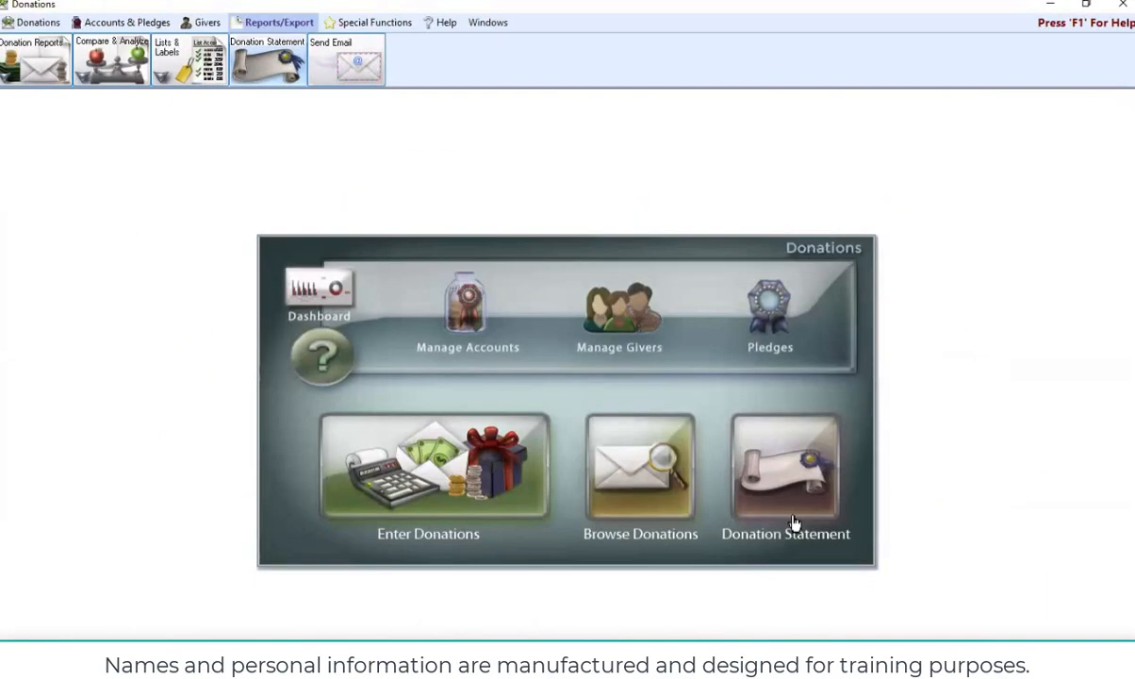
- Start a new donation statement for 01/01/2025 to 12/31/2025 and mark only the third listed giver for printing
click(785, 473)
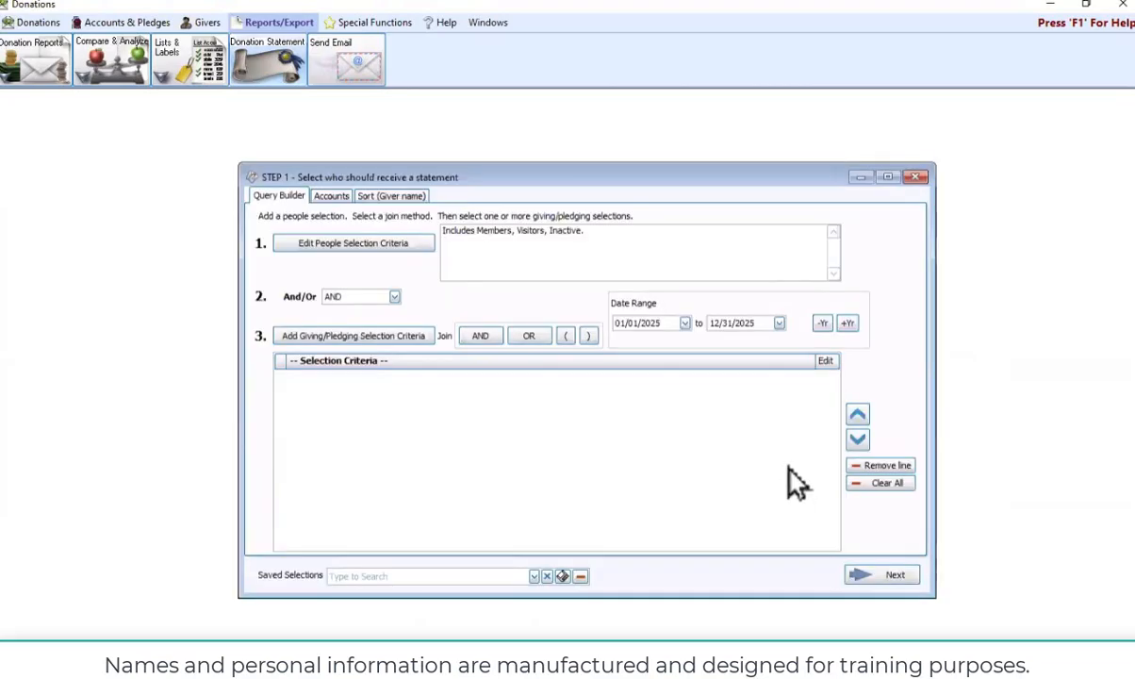
click(891, 577)
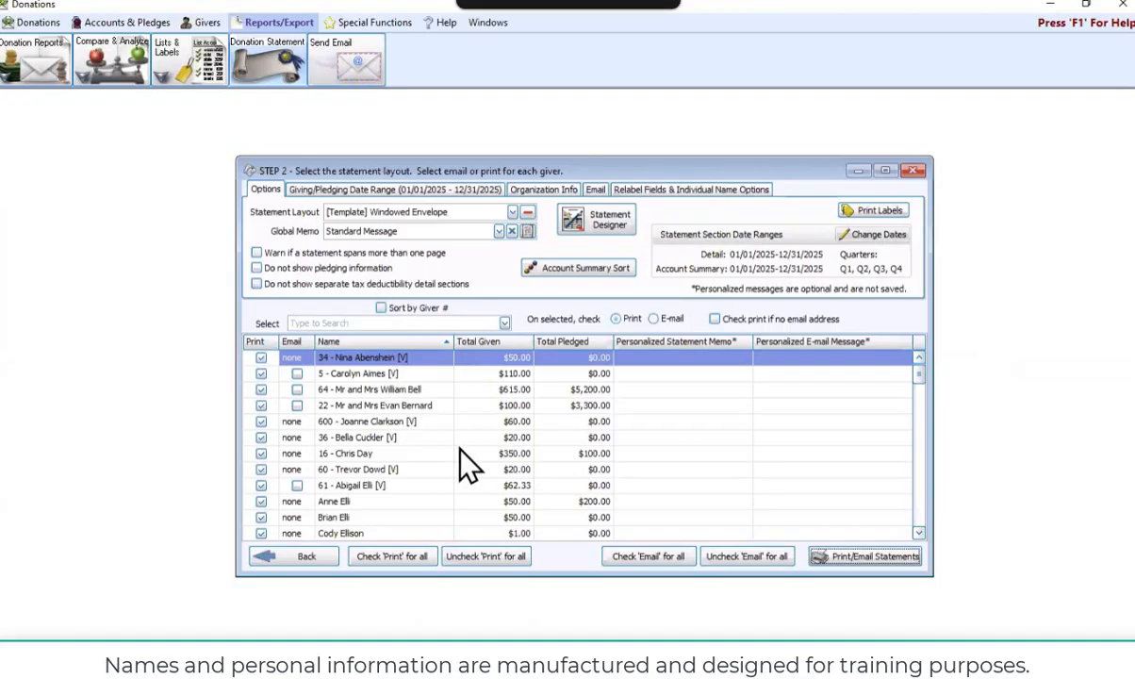
click(500, 561)
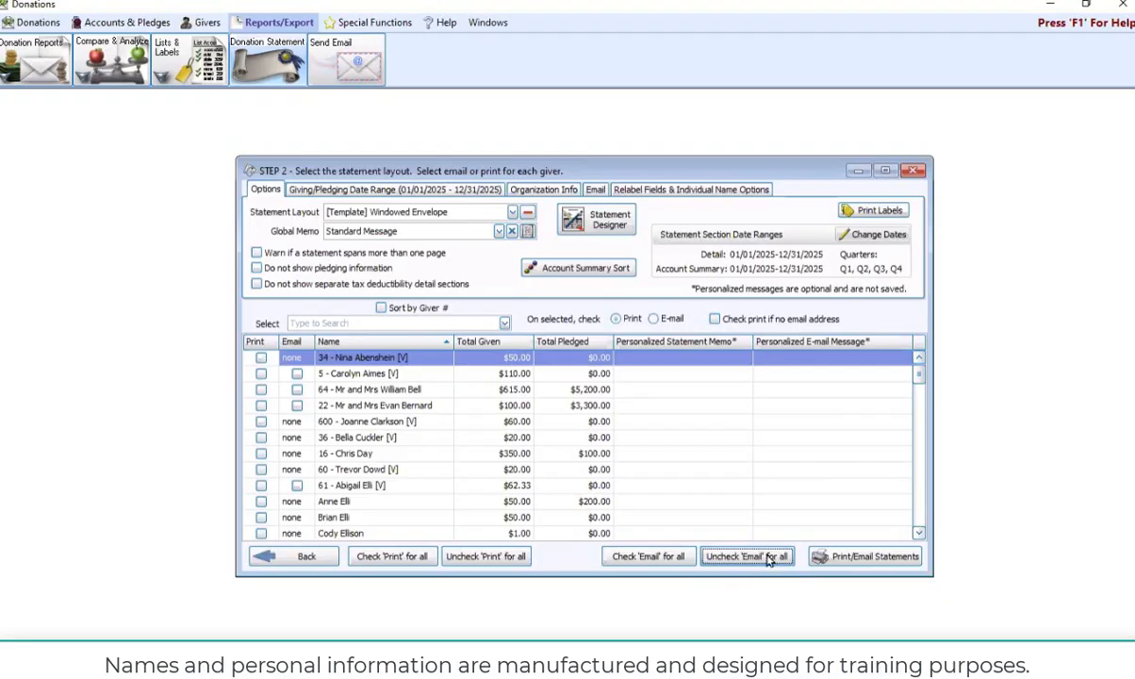
click(261, 388)
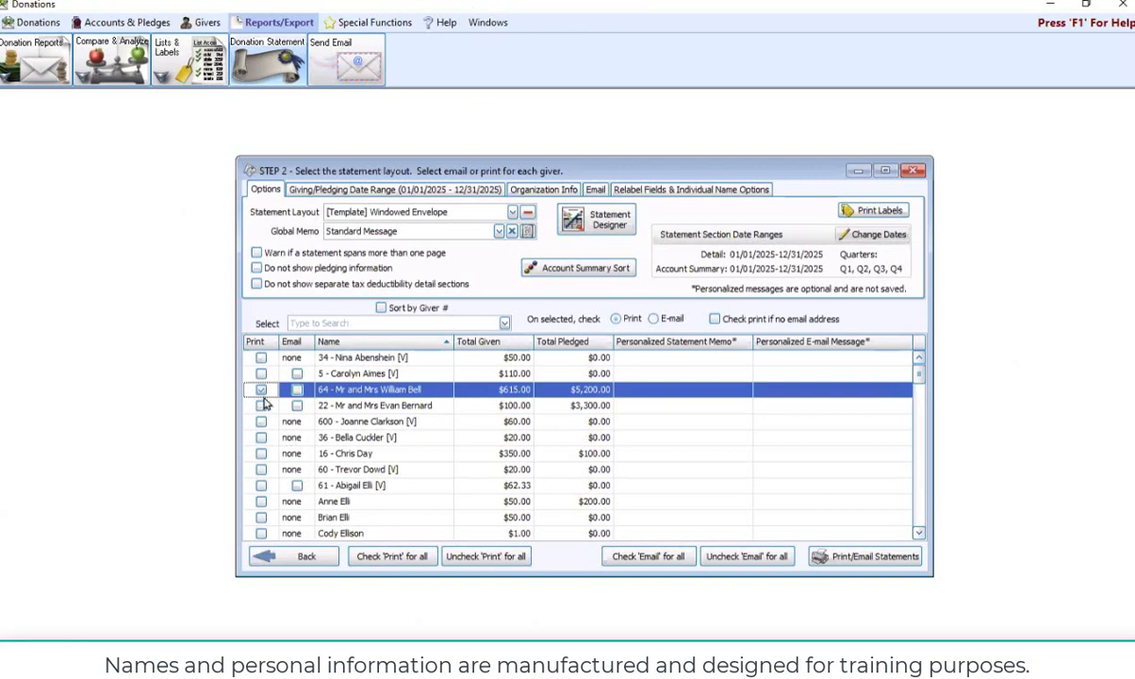
- Preview the selected giver's full-year statement, examine the General fund pledge in its account summary, and close the preview
click(866, 556)
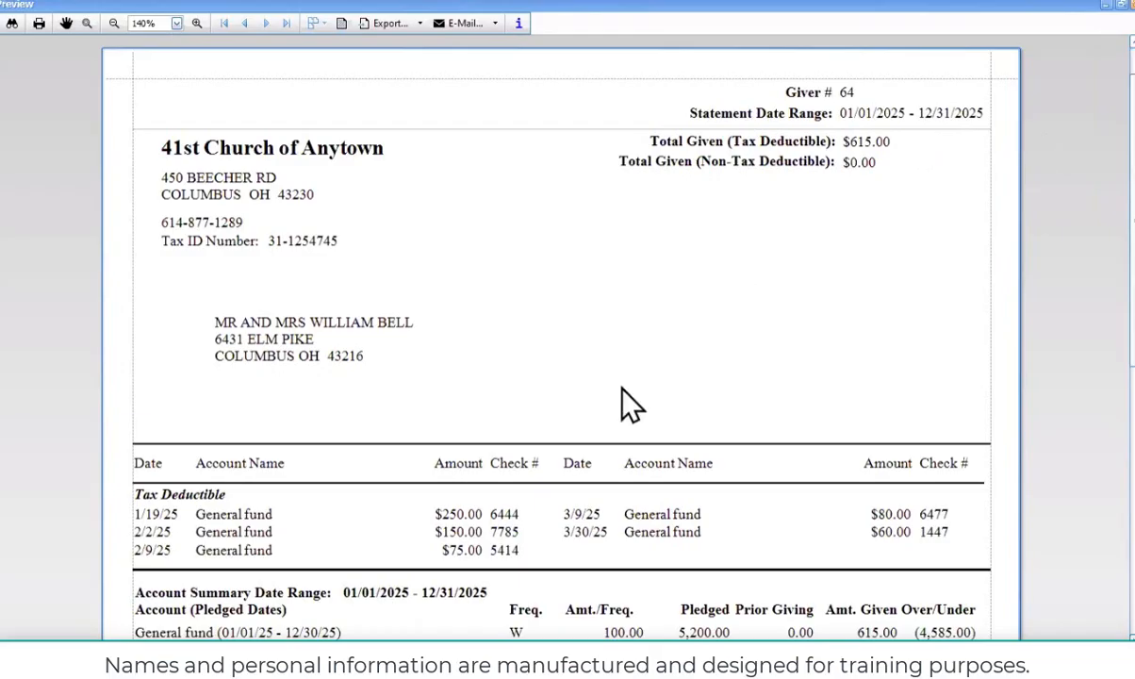
scroll(584, 396, down, 3)
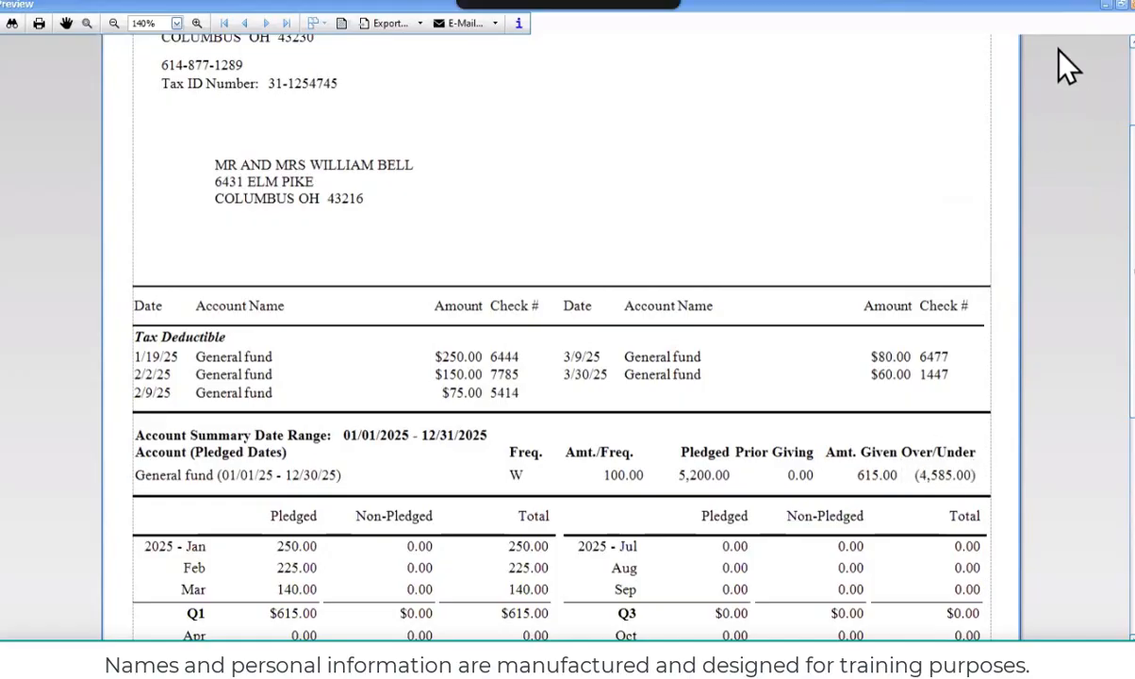
key(Escape)
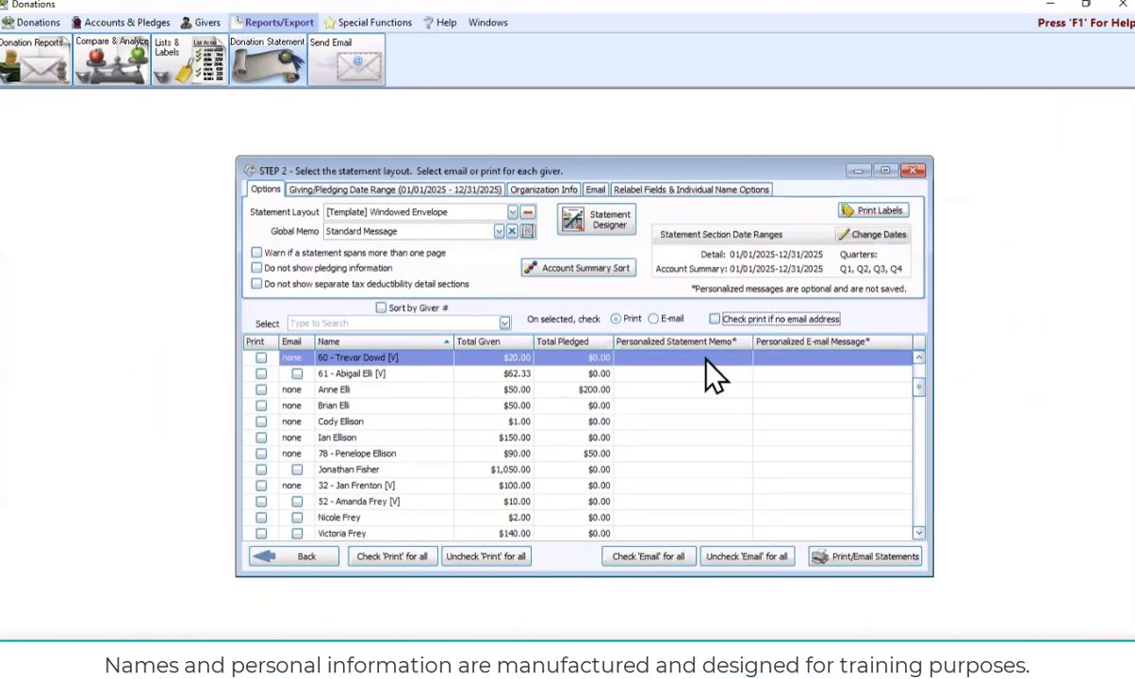